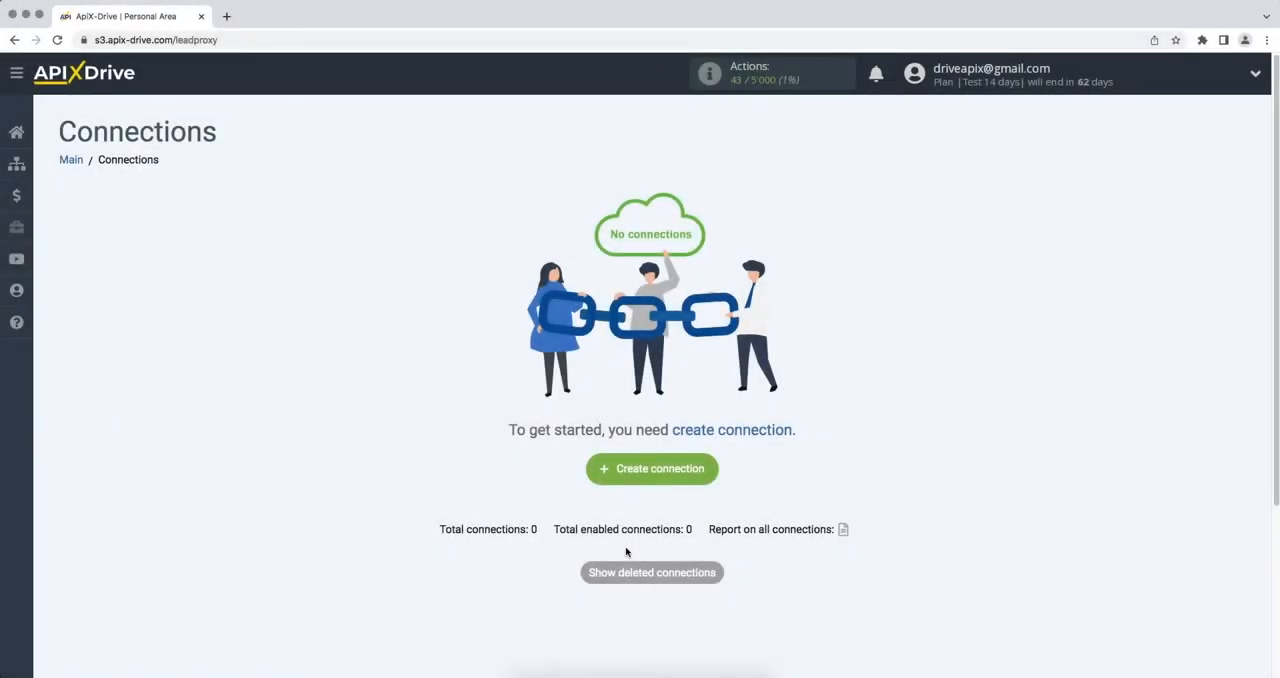
Step: Create a new connection and set Salesforce CRM as its data source system
{"action": "left_click", "coordinate": [601, 481]}
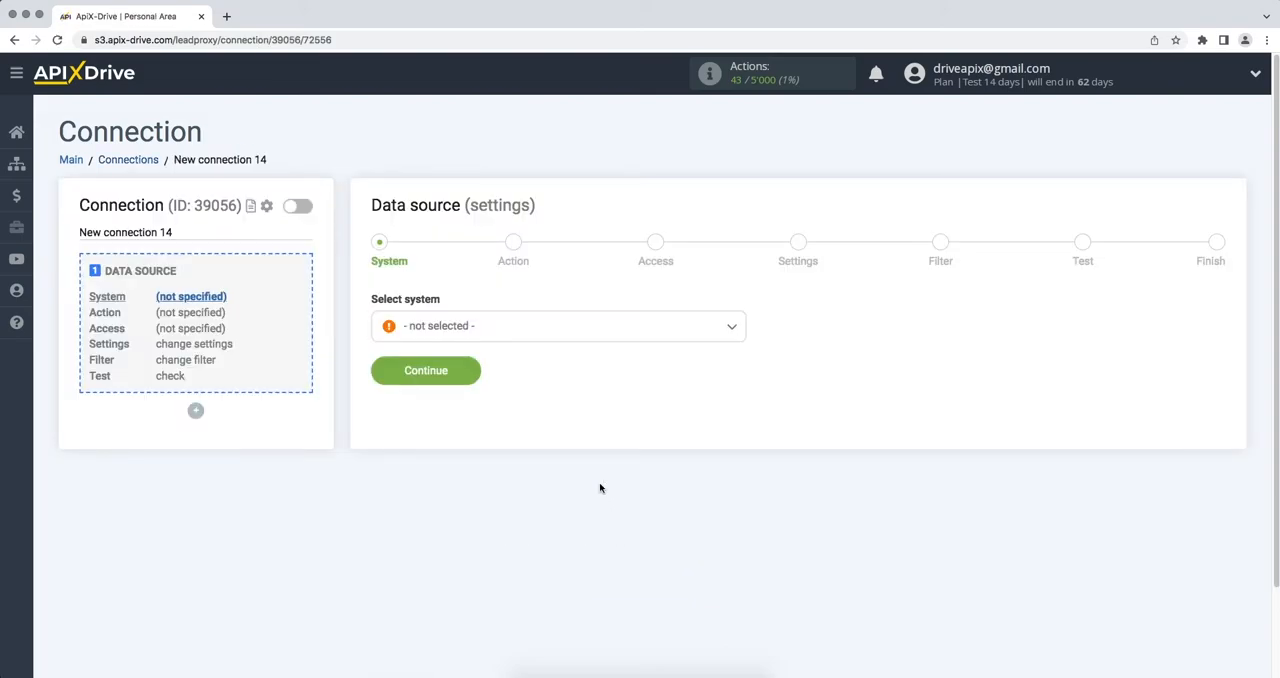
{"action": "left_click", "coordinate": [644, 324]}
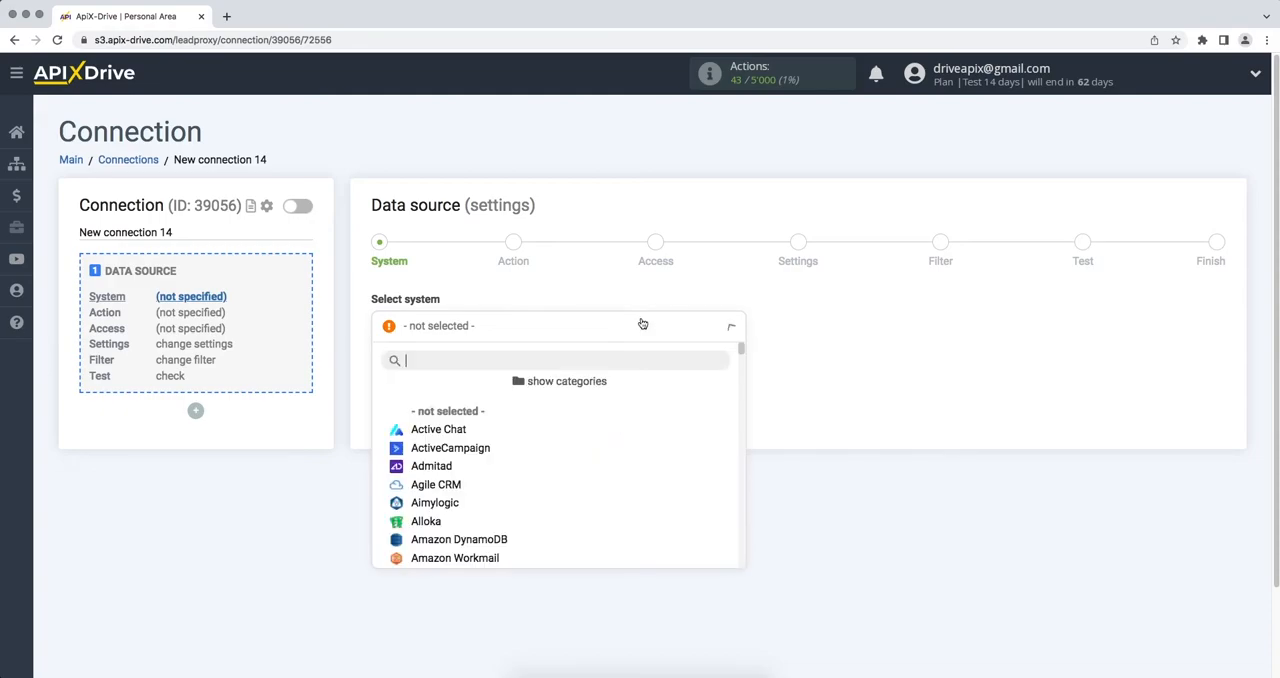
{"action": "left_click_drag", "start_coordinate": [741, 348], "coordinate": [741, 498]}
{"action": "left_click", "coordinate": [527, 484]}
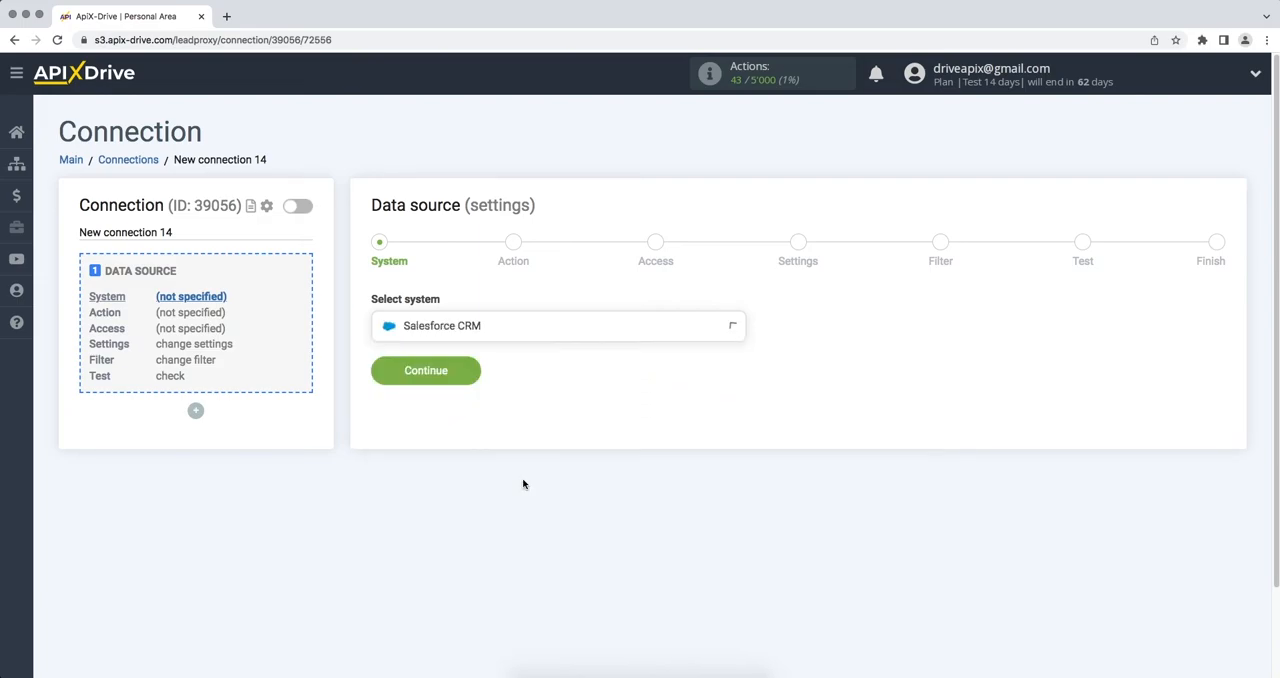
{"action": "left_click", "coordinate": [384, 379]}
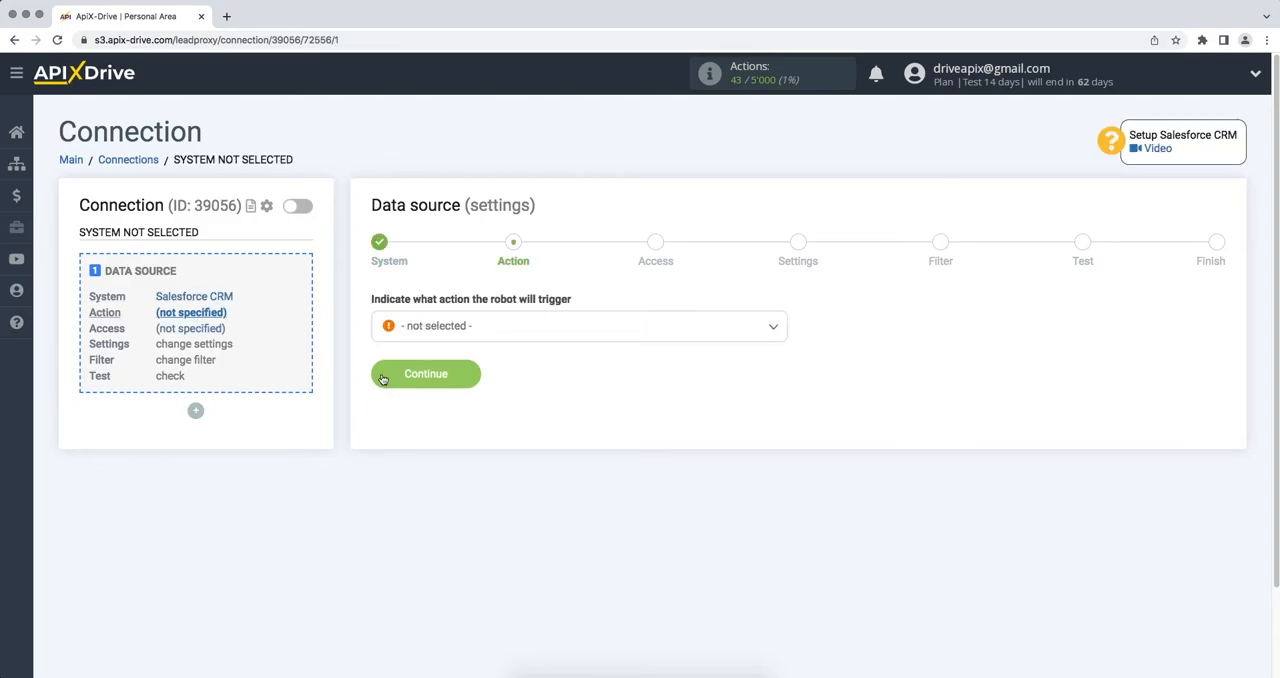
Step: Set the data source's trigger action to Get Leads (new) and continue to the access stage
{"action": "left_click", "coordinate": [431, 337]}
{"action": "left_click_drag", "start_coordinate": [781, 402], "coordinate": [781, 461]}
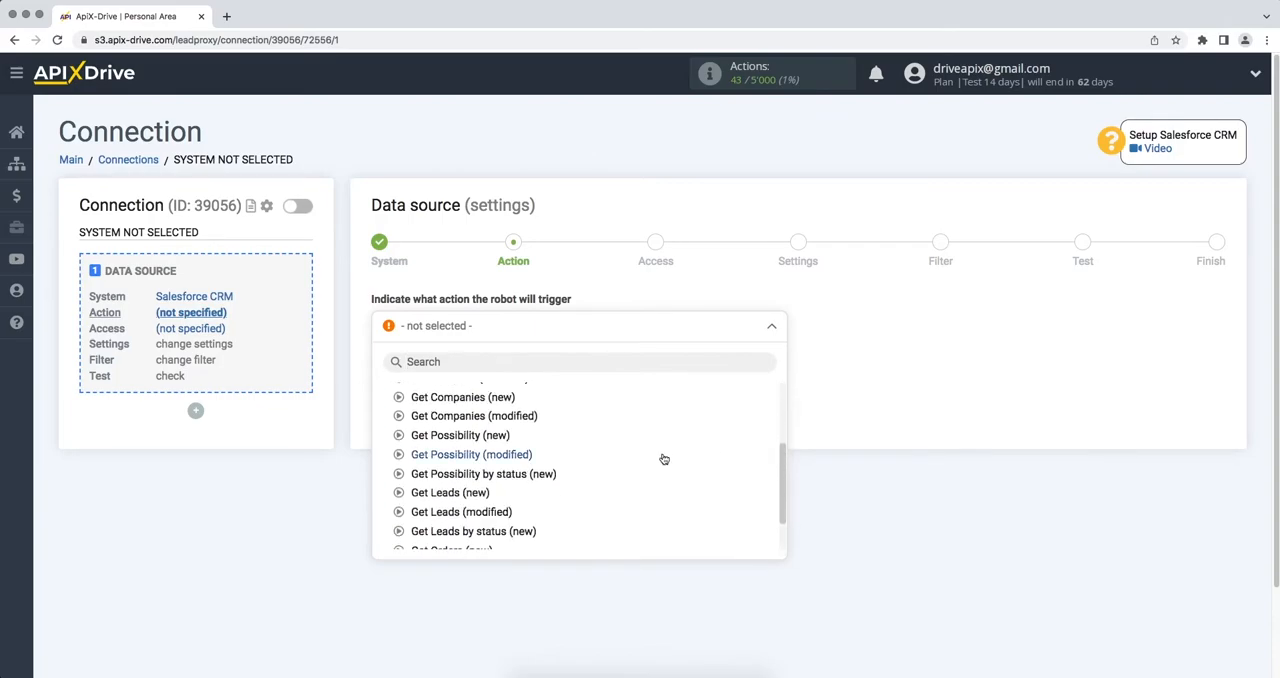
{"action": "left_click", "coordinate": [483, 492]}
{"action": "left_click", "coordinate": [386, 377]}
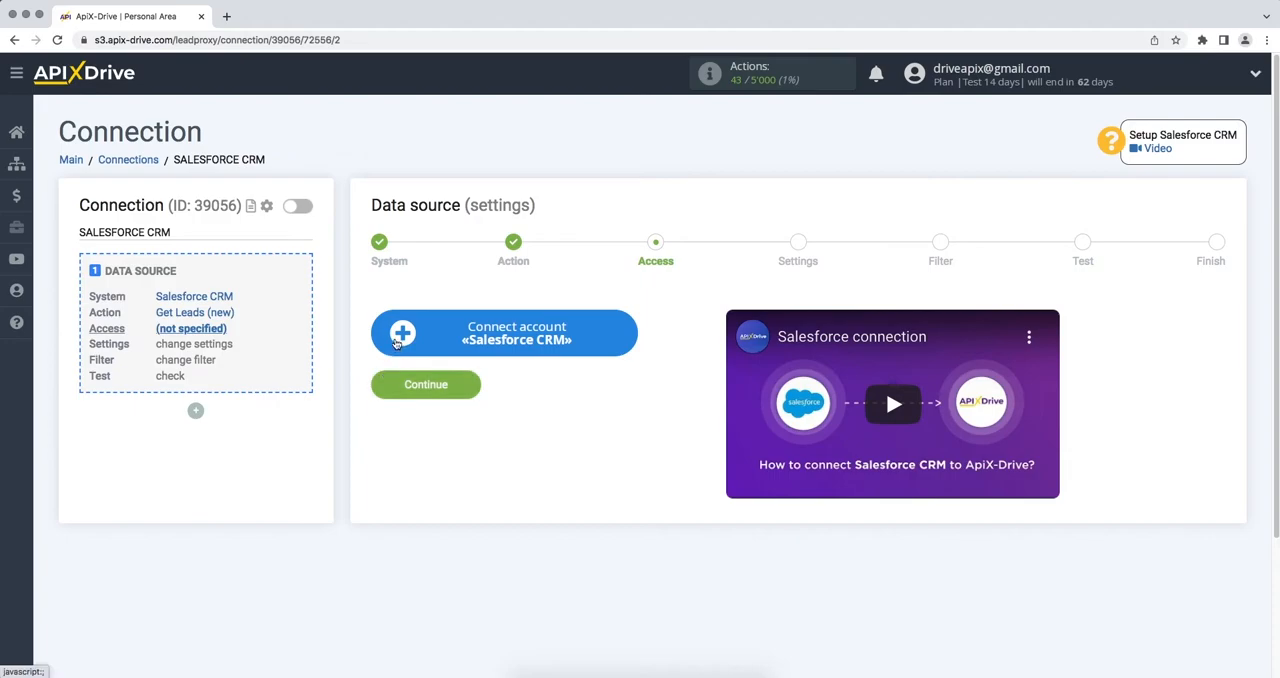
Step: Start connecting a Salesforce CRM account and log in with the account username and password
{"action": "left_click", "coordinate": [400, 343]}
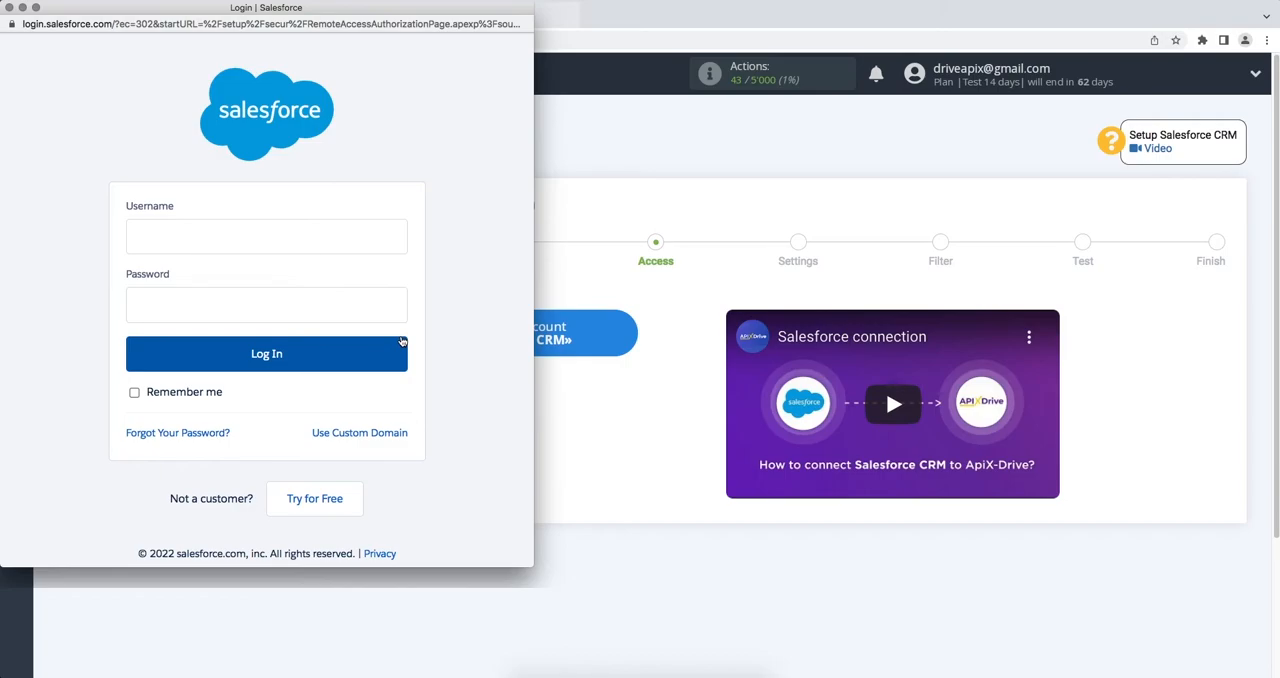
{"action": "left_click", "coordinate": [336, 241]}
{"action": "type", "text": "sa"}
{"action": "type", "text": "*********@"}
{"action": "type", "text": "apix-drive.c"}
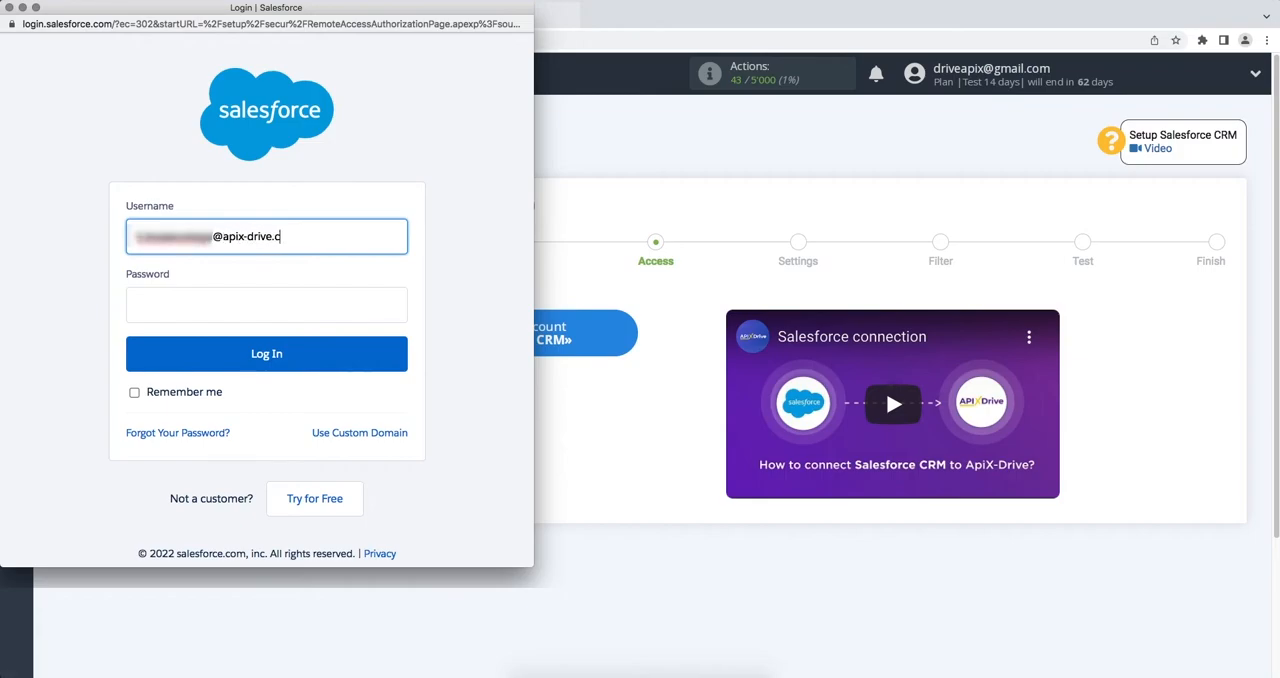
{"action": "type", "text": "om"}
{"action": "key", "text": "Tab"}
{"action": "type", "text": "************"}
{"action": "left_click", "coordinate": [329, 359]}
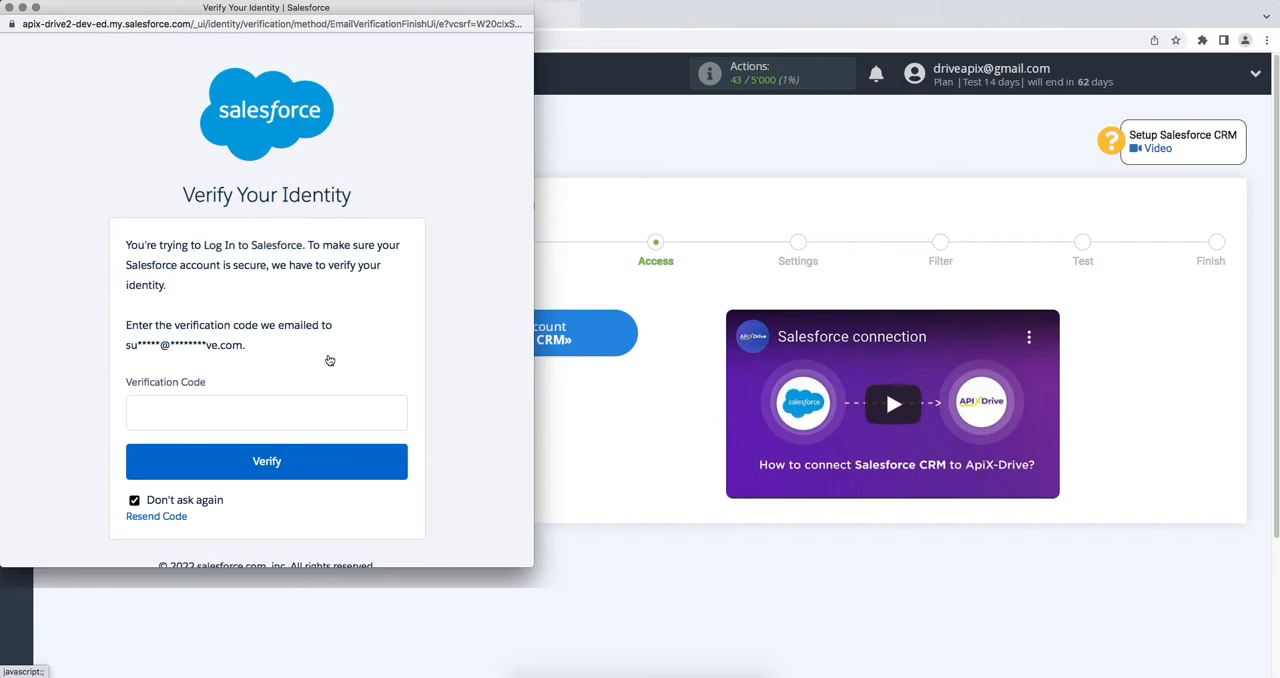
Step: Enter the emailed verification code in the Salesforce identity check and verify it
{"action": "left_click", "coordinate": [286, 412]}
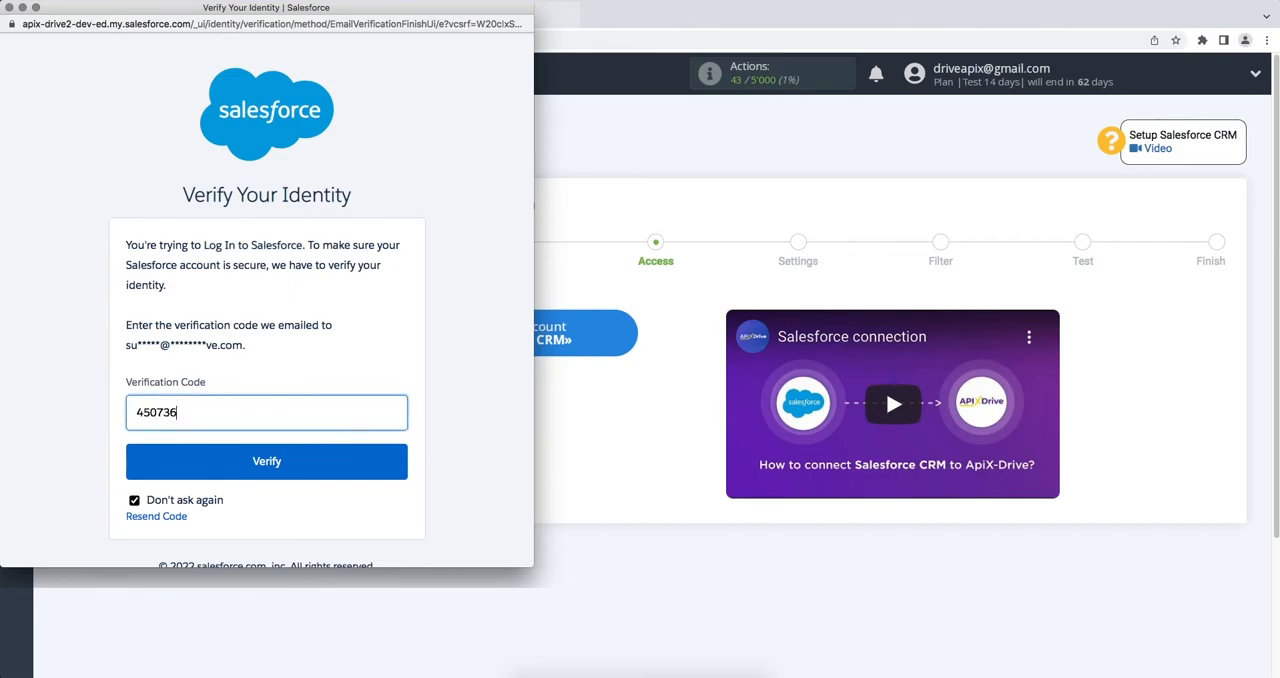
{"action": "left_click", "coordinate": [298, 478]}
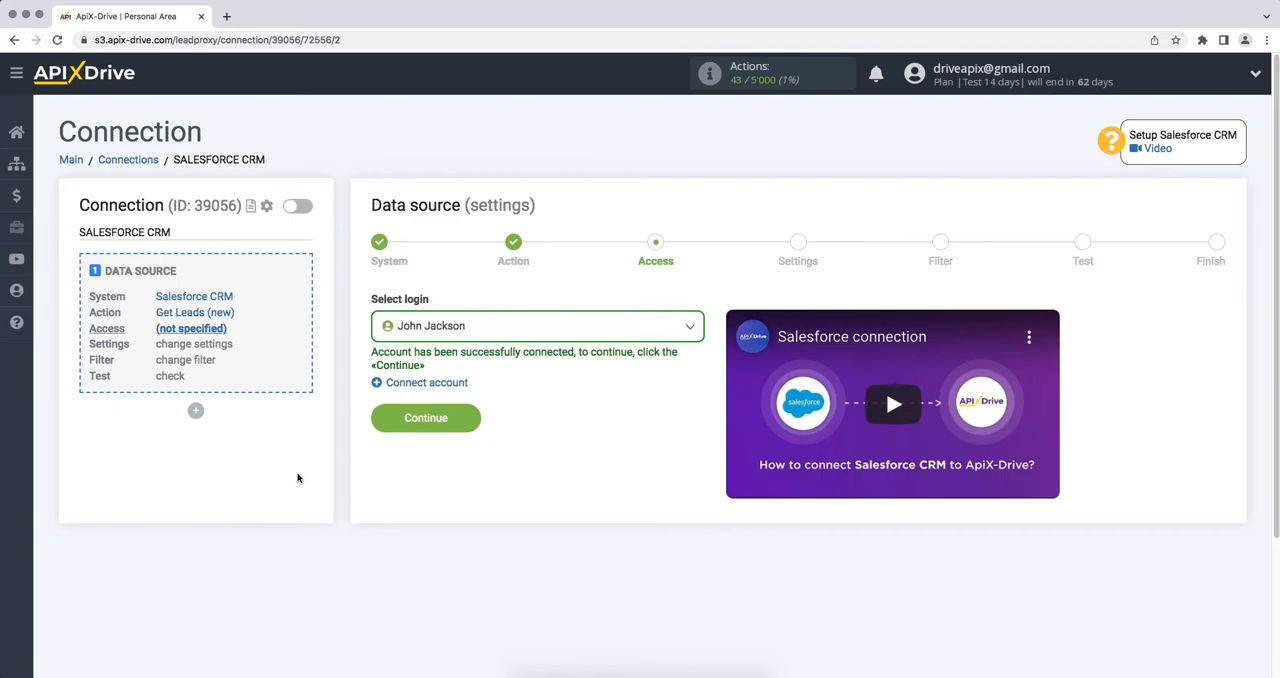
Step: Select the connected Salesforce login and continue through the settings and filter stages without adding any filter condition
{"action": "left_click", "coordinate": [454, 337]}
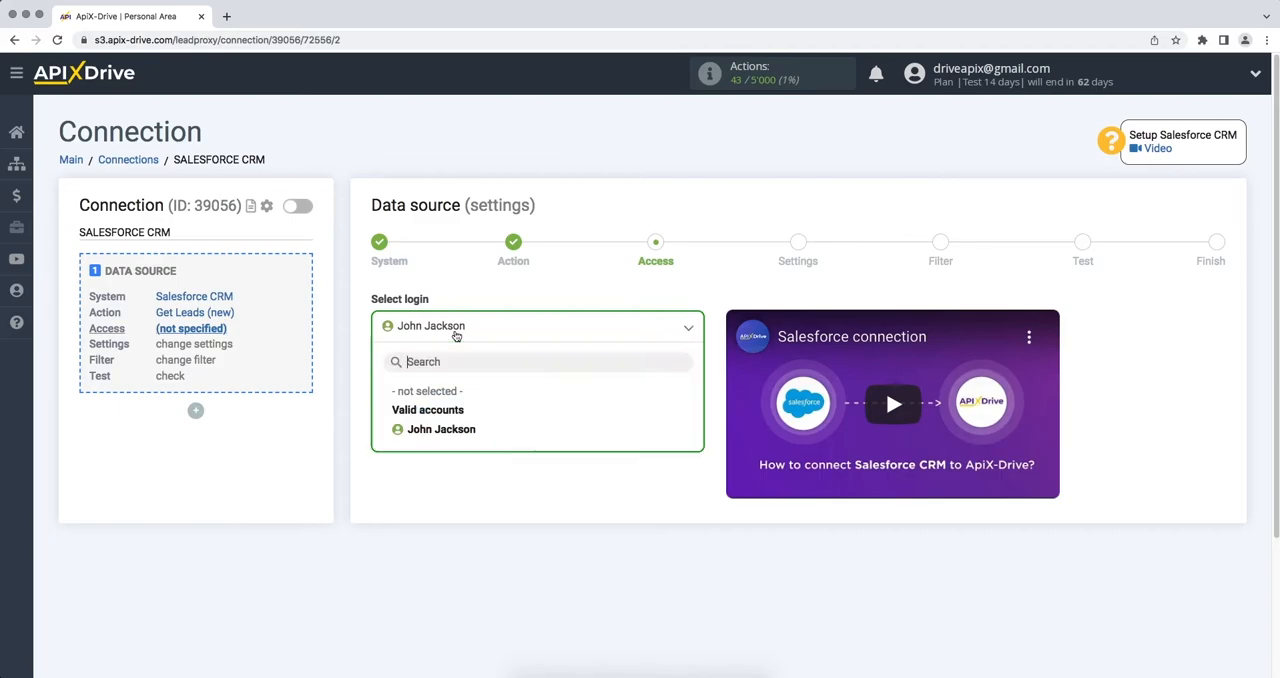
{"action": "left_click", "coordinate": [449, 430]}
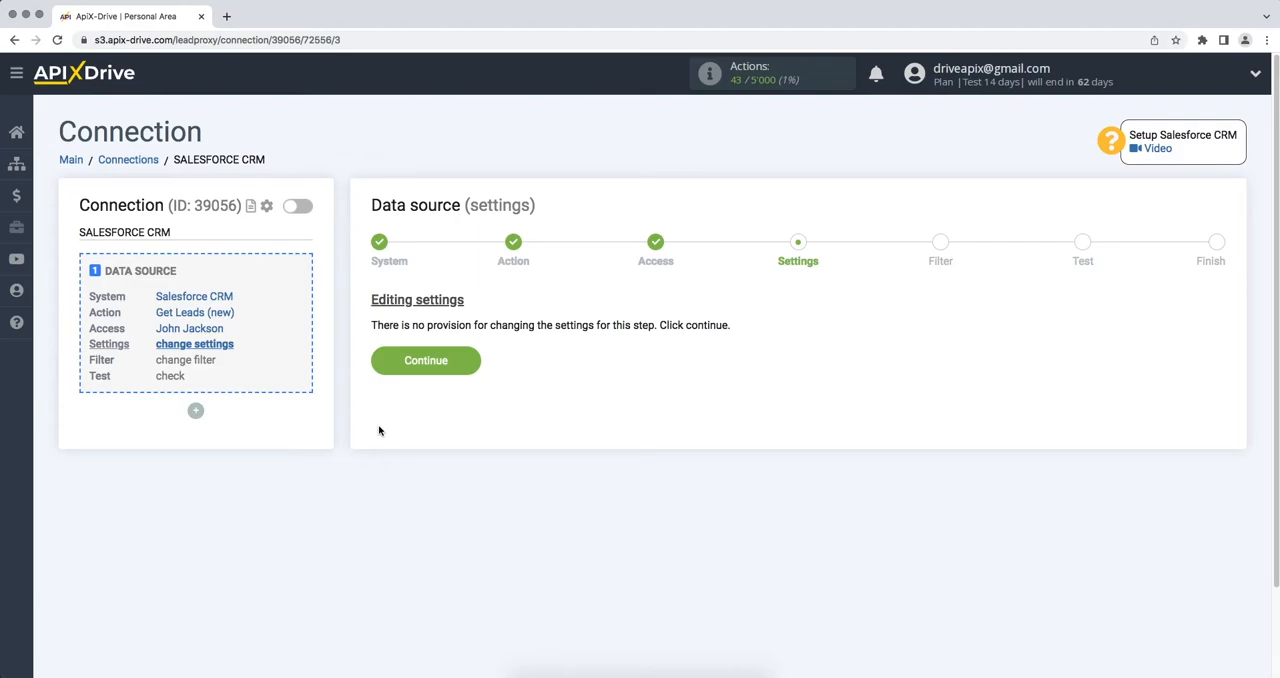
{"action": "left_click", "coordinate": [380, 366]}
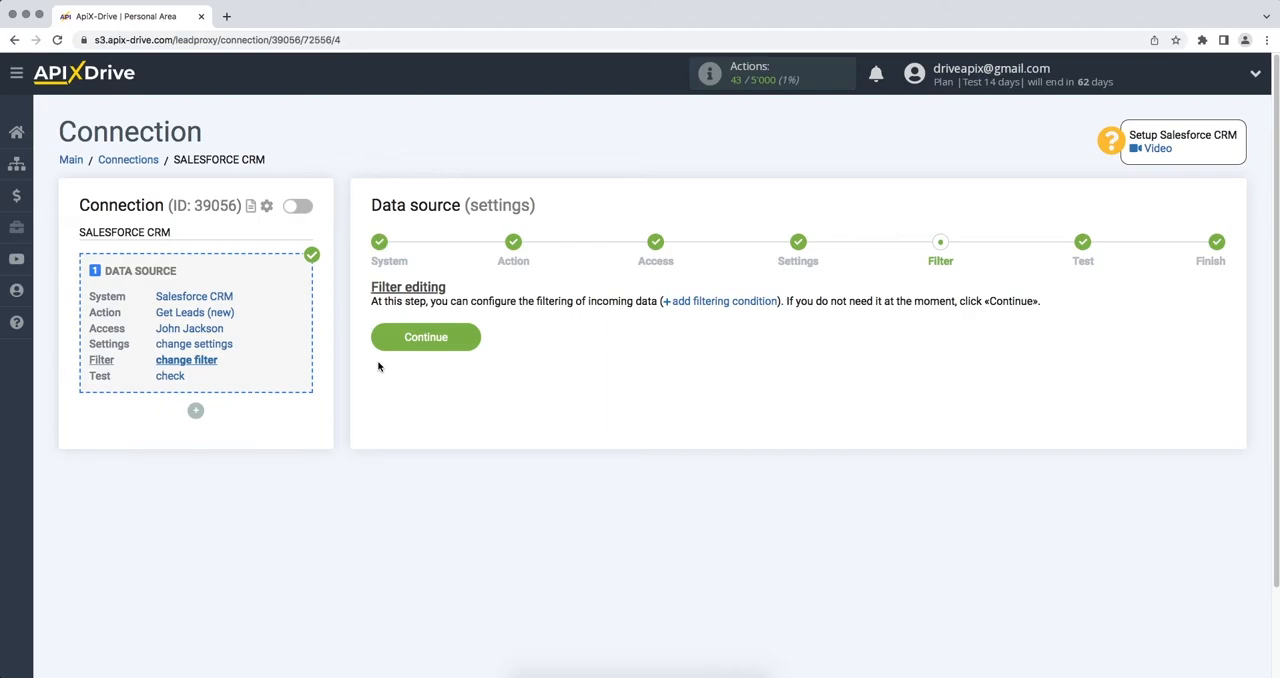
{"action": "left_click", "coordinate": [381, 341]}
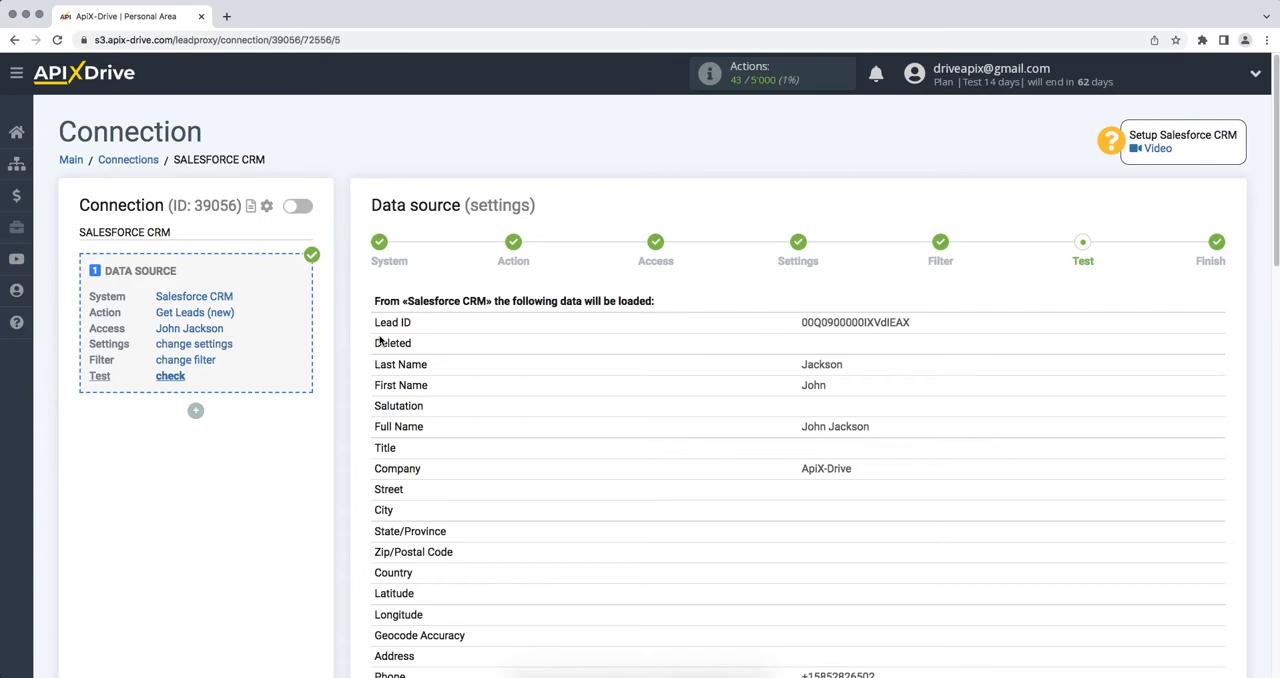
Step: Review the Salesforce test lead data down to its last field and complete the data source setup
{"action": "scroll", "coordinate": [380, 341], "scroll_direction": "down", "scroll_amount": 8}
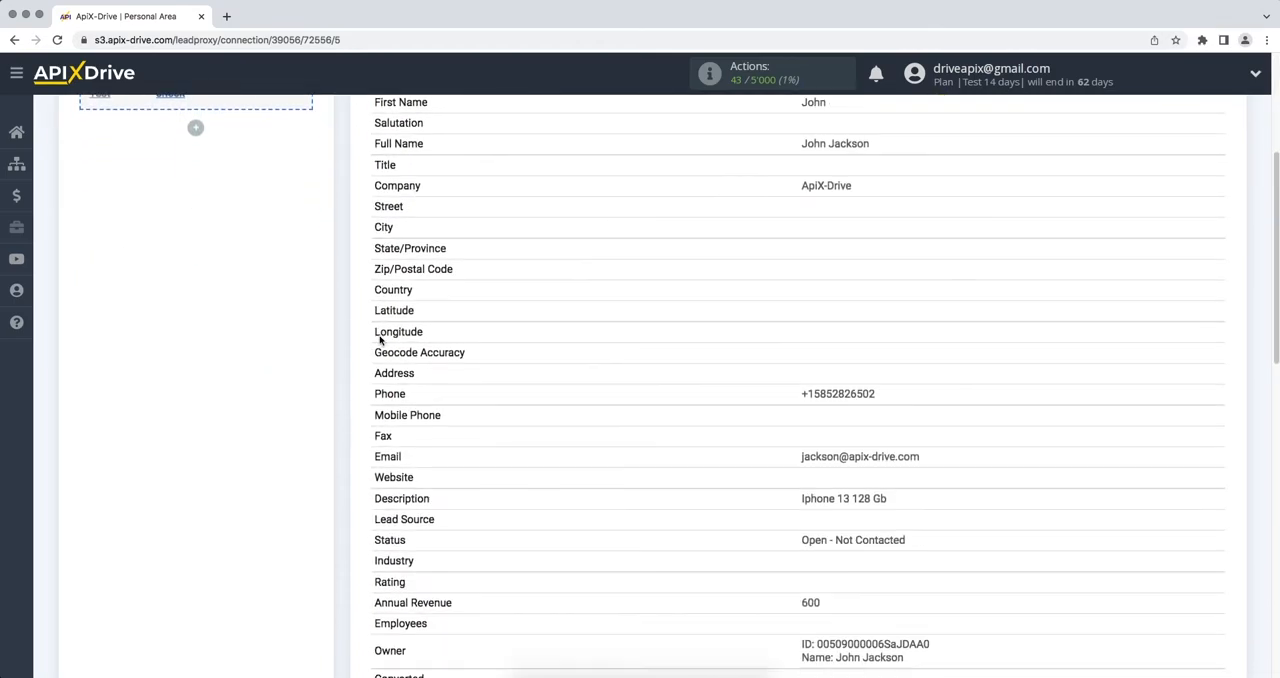
{"action": "scroll", "coordinate": [385, 340], "scroll_direction": "down", "scroll_amount": 4}
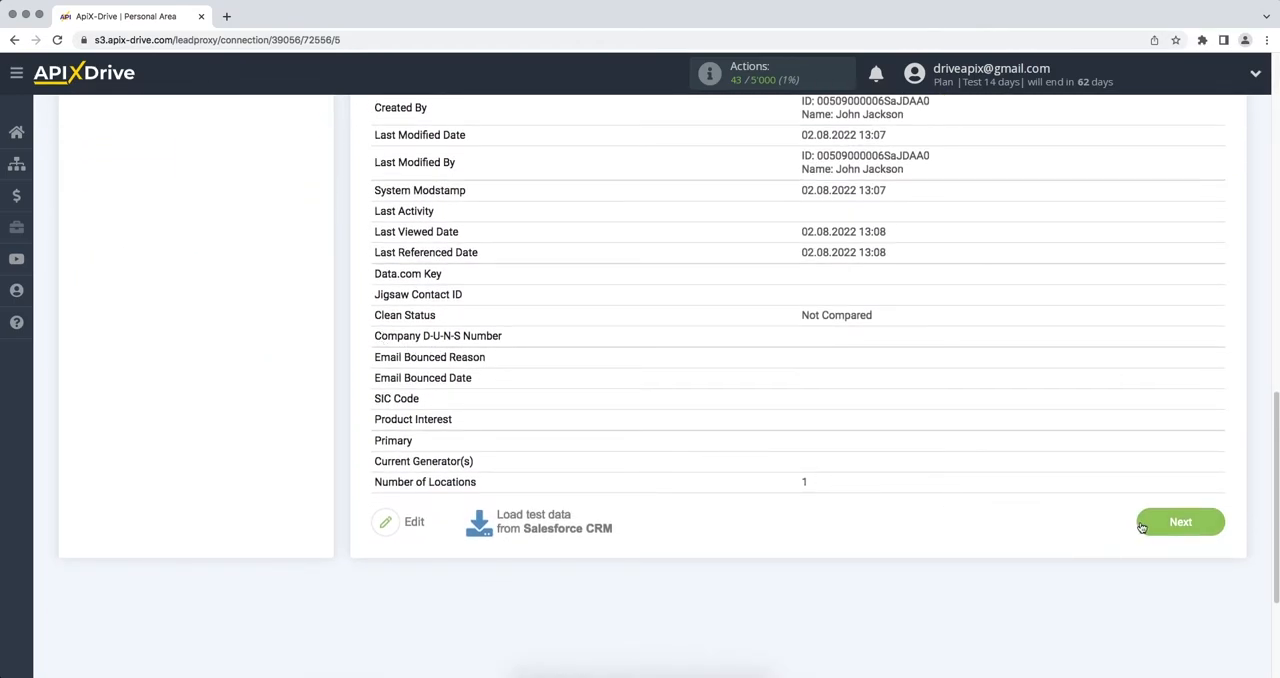
{"action": "left_click", "coordinate": [1143, 525]}
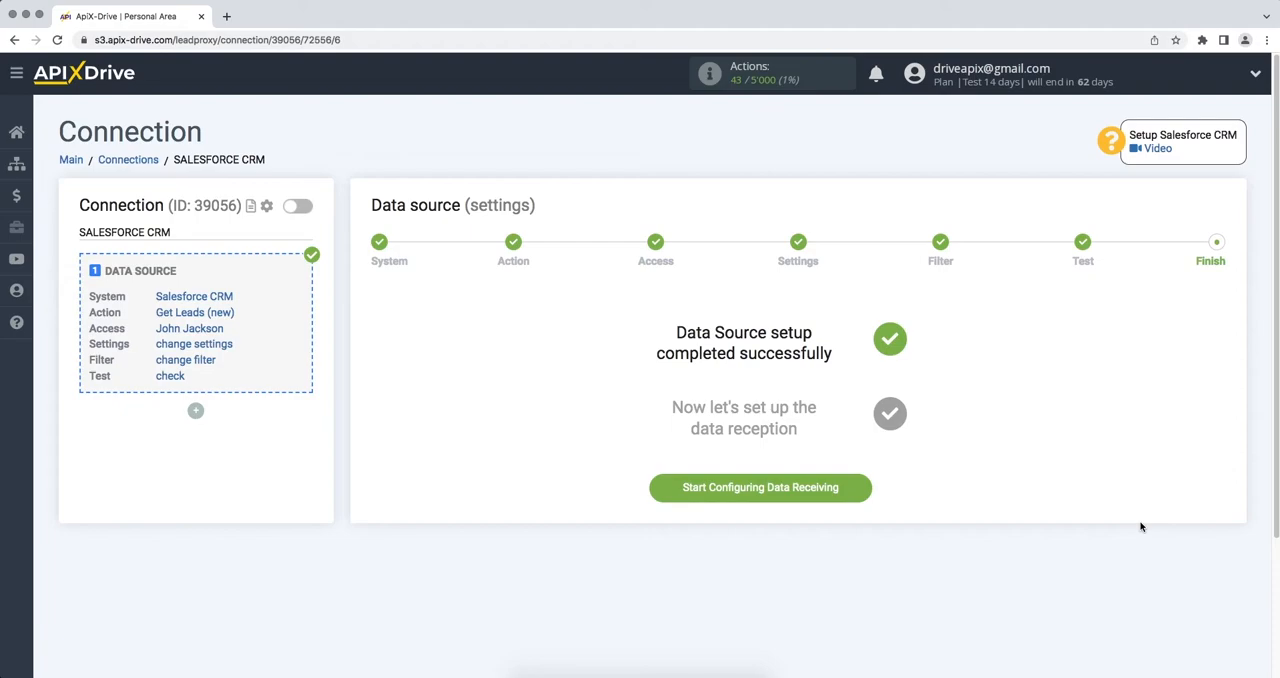
Step: Start configuring data receiving and set Pipedrive as the data destination system
{"action": "left_click", "coordinate": [662, 492]}
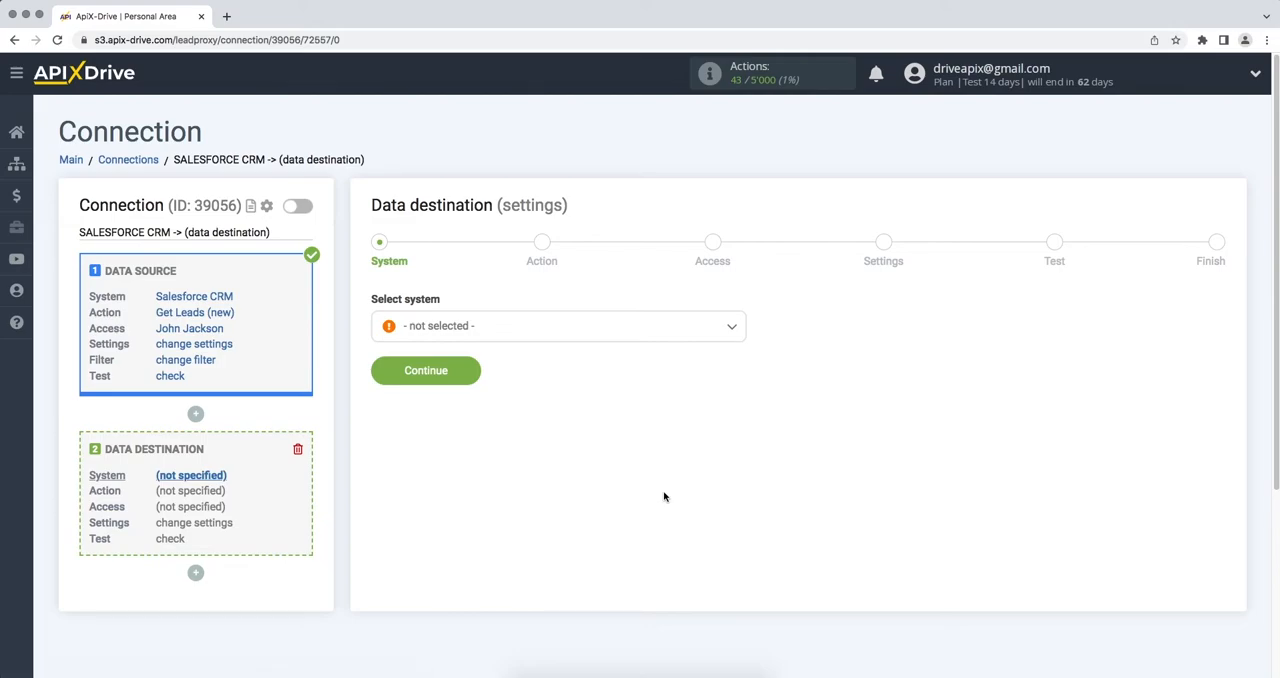
{"action": "left_click", "coordinate": [680, 337]}
{"action": "left_click_drag", "start_coordinate": [740, 349], "coordinate": [746, 471]}
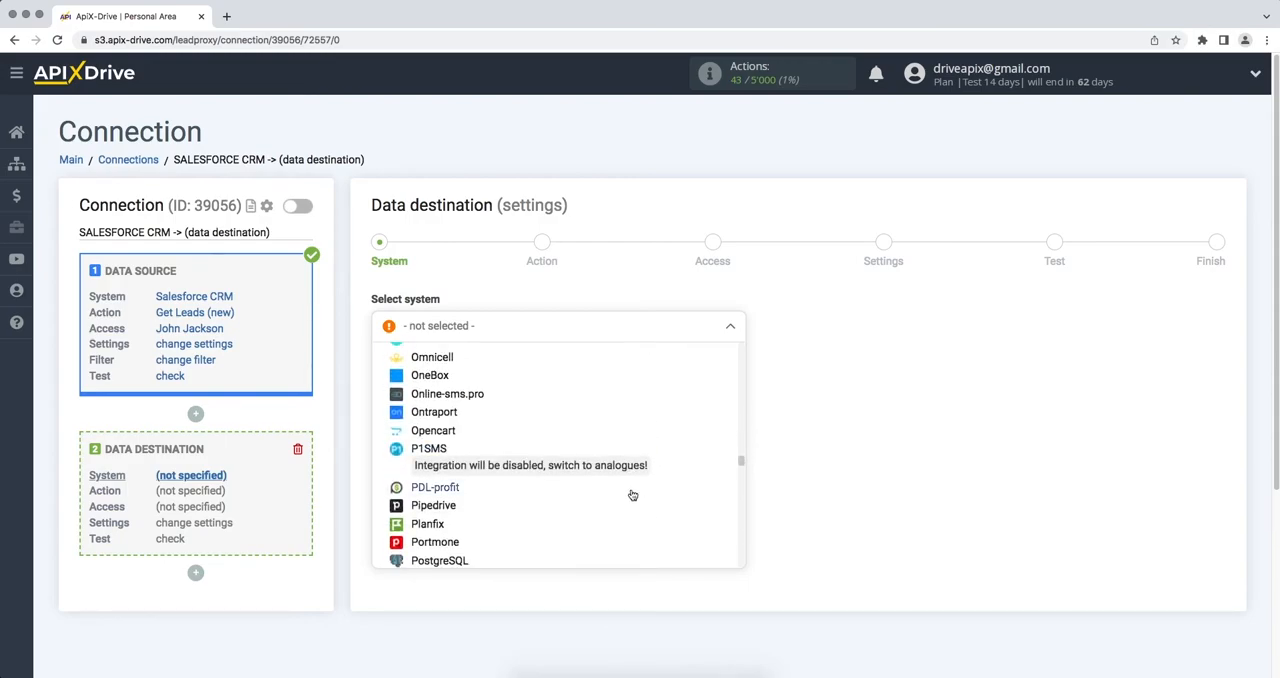
{"action": "left_click", "coordinate": [470, 503]}
{"action": "left_click", "coordinate": [383, 382]}
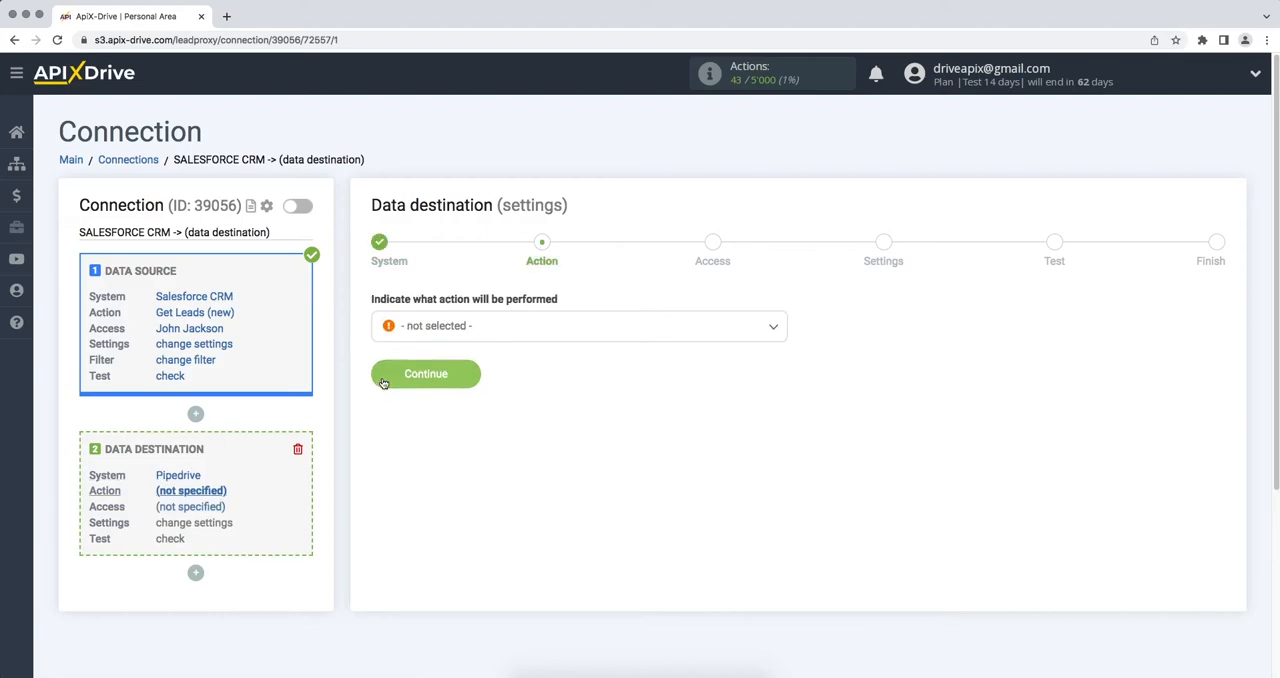
Step: Set the Pipedrive destination action to Create Deal and continue to the access stage
{"action": "left_click", "coordinate": [430, 327]}
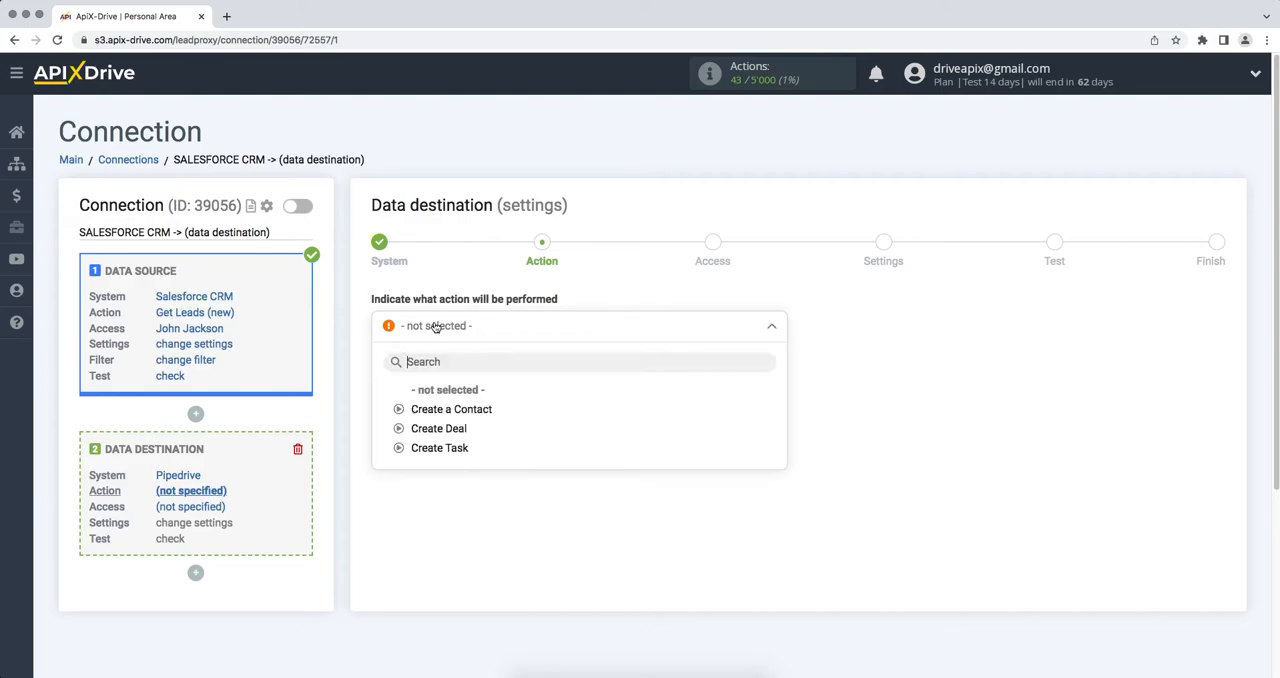
{"action": "left_click", "coordinate": [436, 429]}
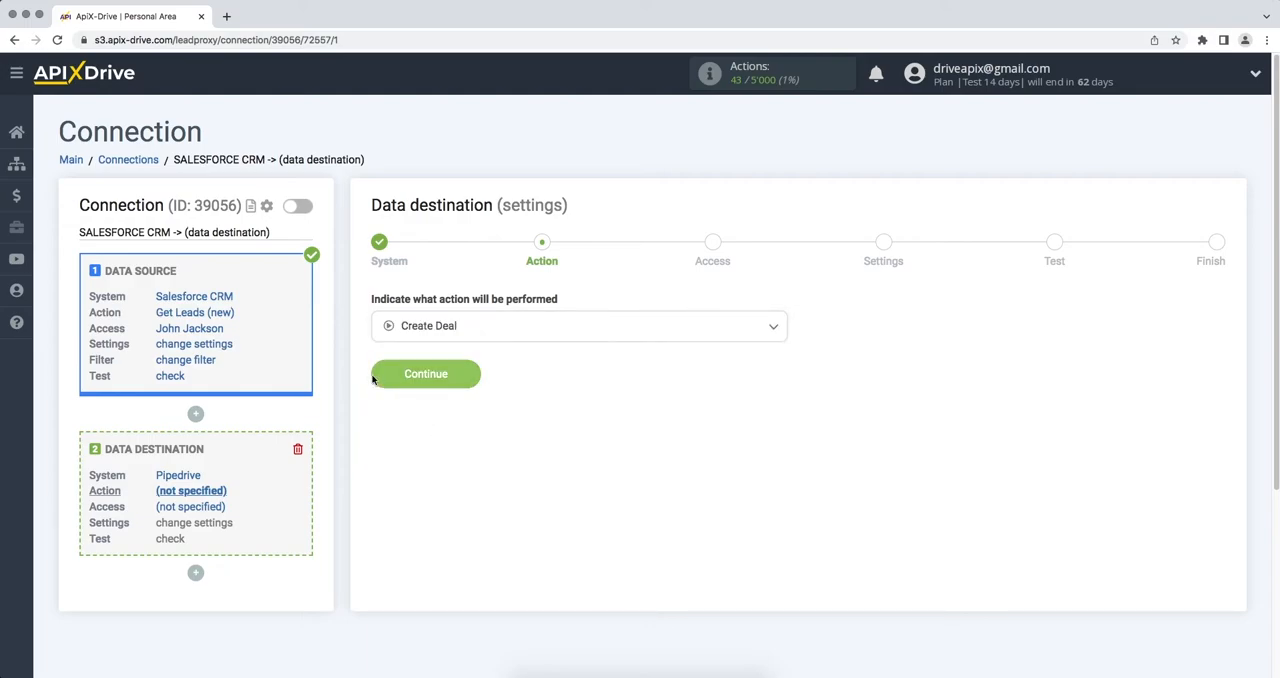
{"action": "left_click", "coordinate": [374, 379]}
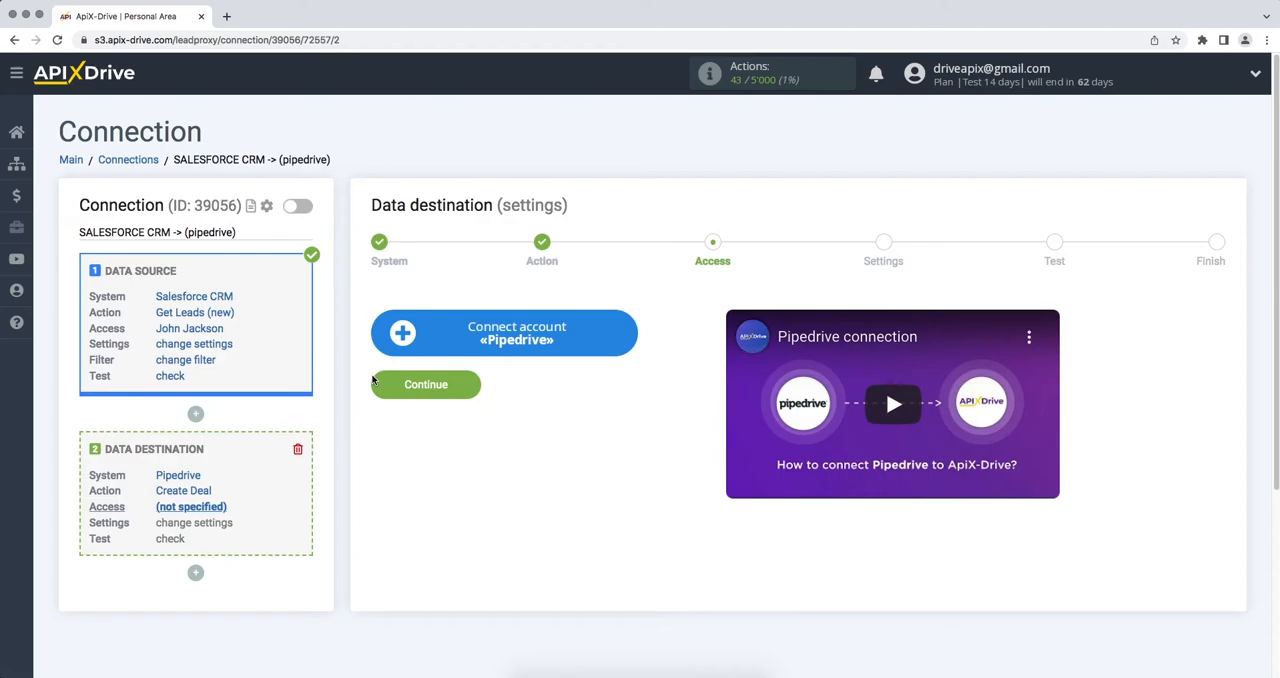
Step: Start connecting a Pipedrive account and copy the domain apix-drive7.pipedrive.com from Pipedrive's web address into the integration's Domain field
{"action": "left_click", "coordinate": [397, 345]}
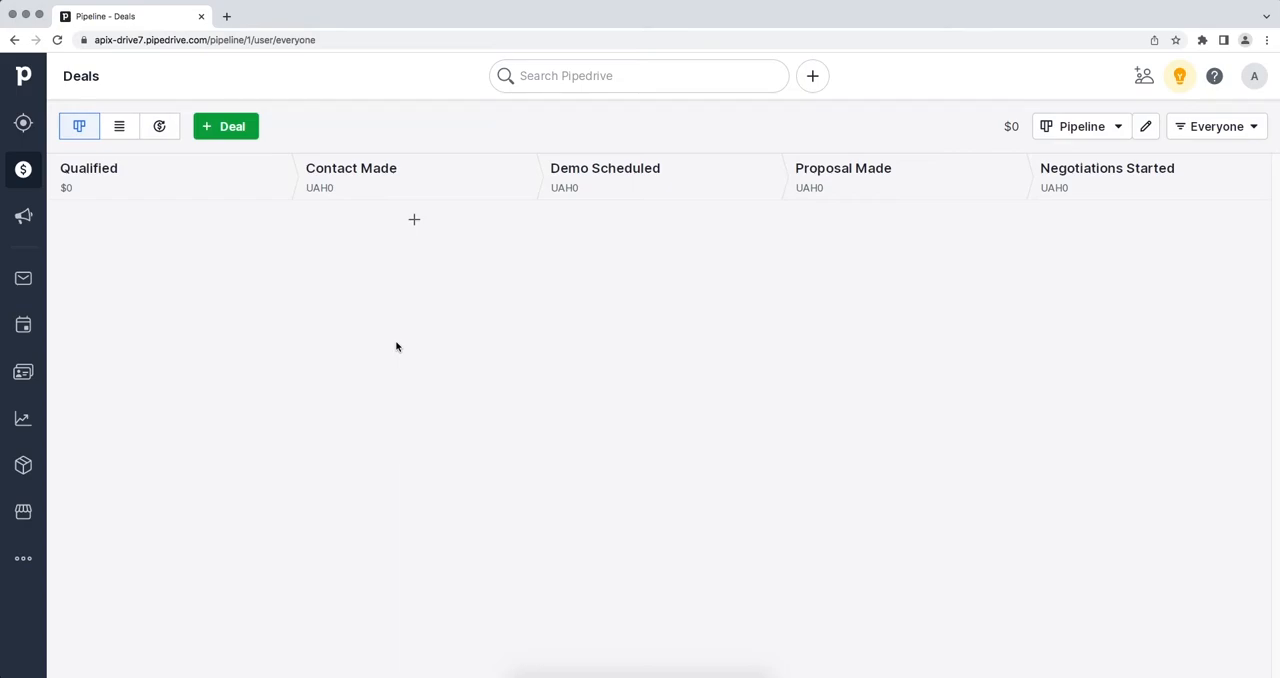
{"action": "left_click", "coordinate": [397, 40]}
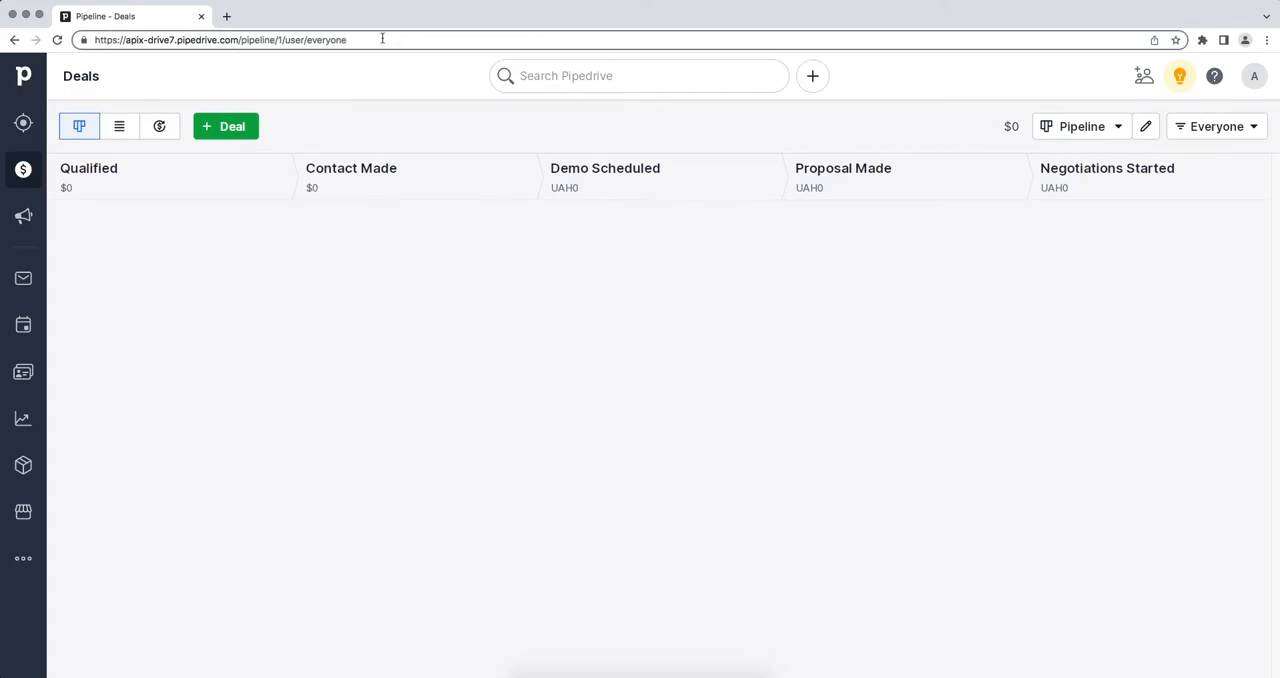
{"action": "left_click_drag", "start_coordinate": [240, 40], "coordinate": [124, 42]}
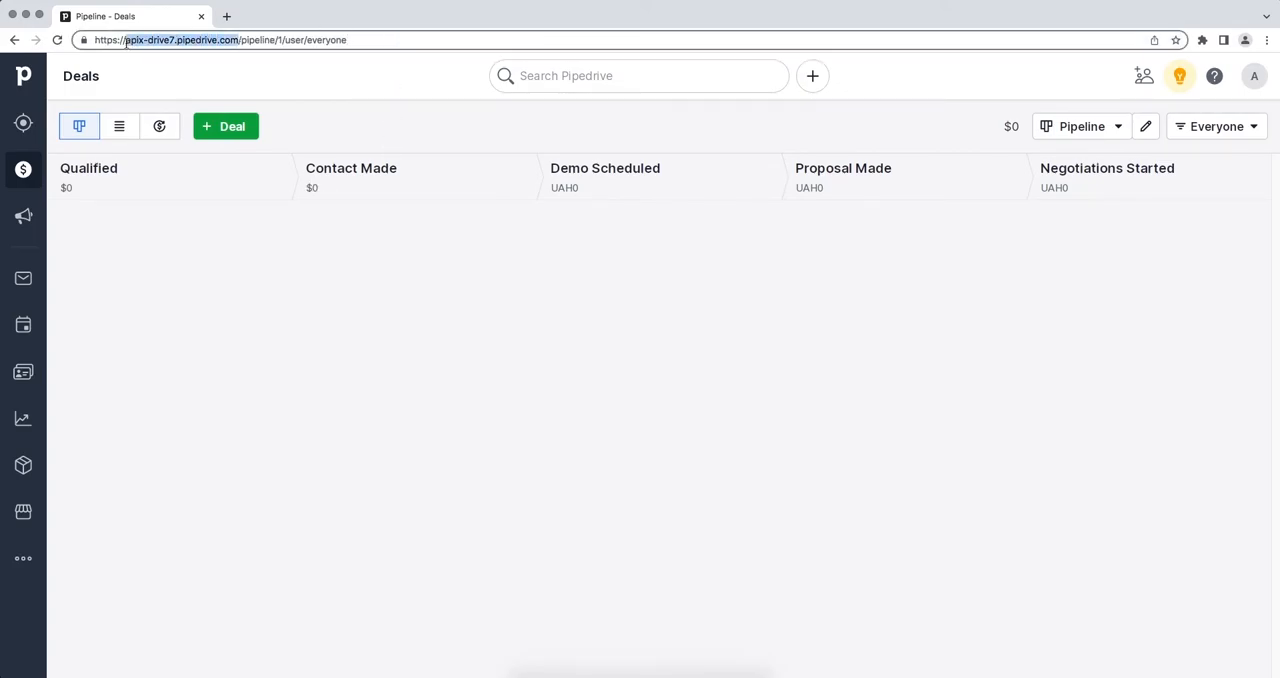
{"action": "right_click", "coordinate": [140, 44]}
{"action": "left_click", "coordinate": [168, 121]}
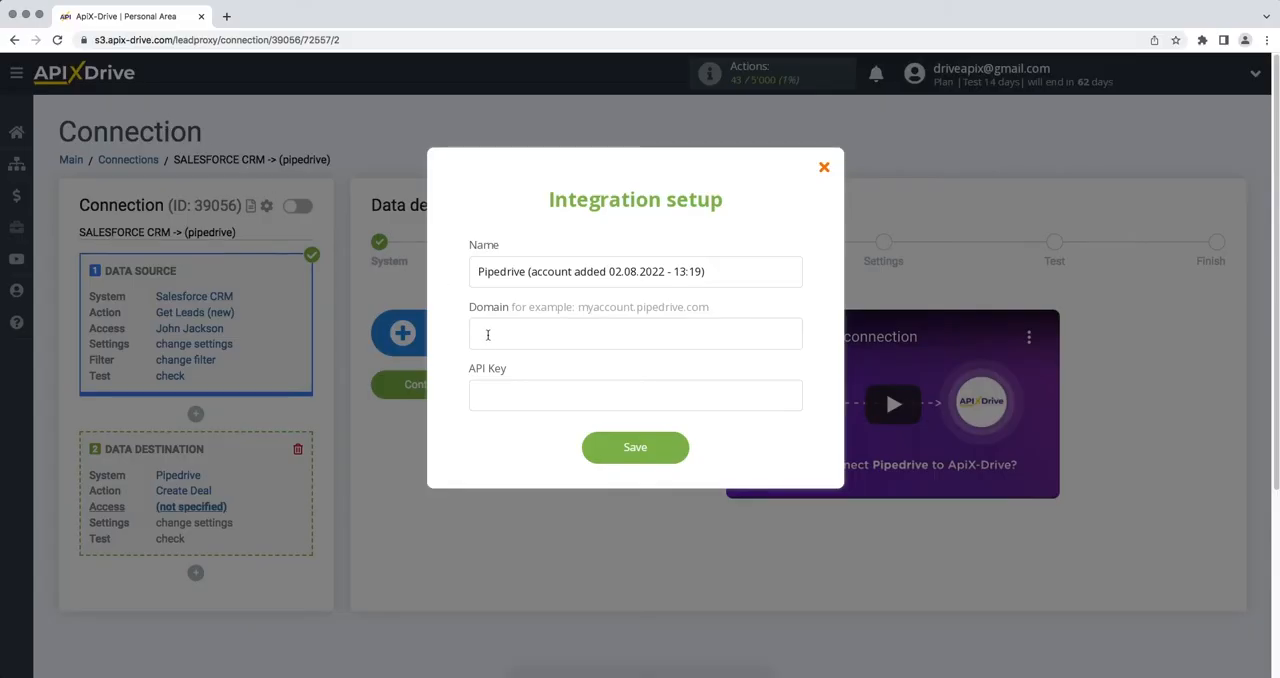
{"action": "right_click", "coordinate": [488, 334]}
{"action": "left_click", "coordinate": [513, 420]}
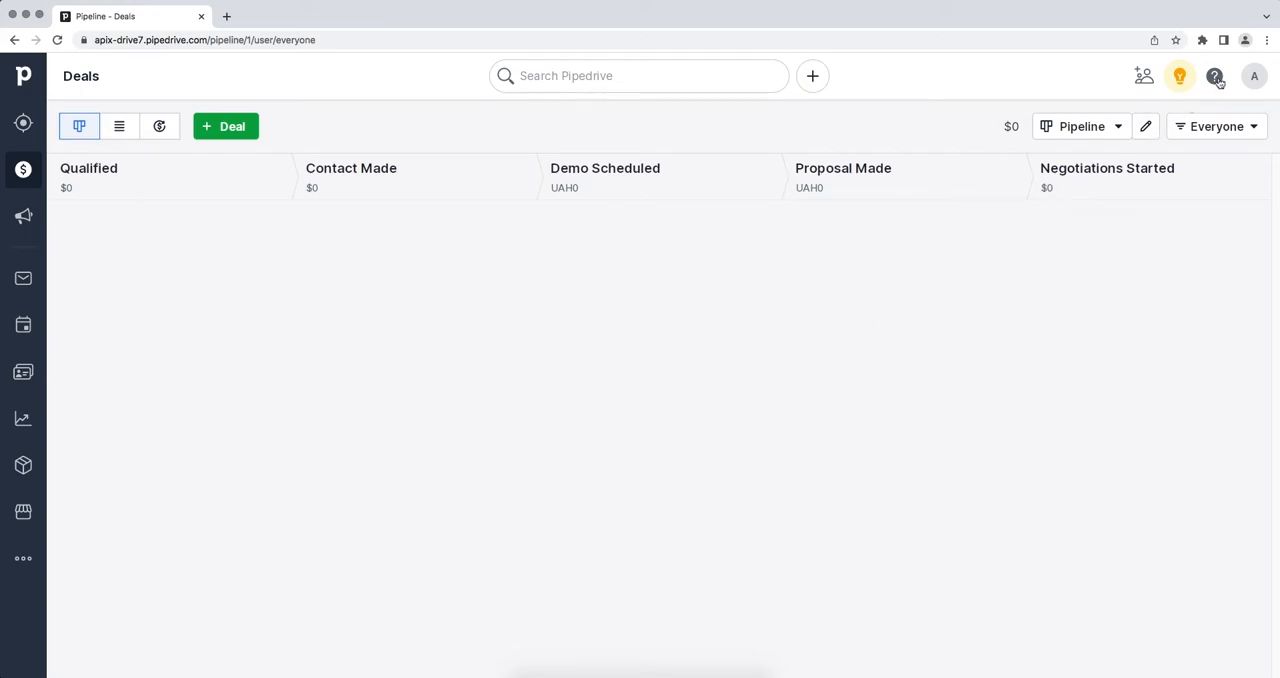
Step: Switch to Pipedrive and copy the personal API token from the API section of the personal preferences
{"action": "left_click", "coordinate": [1250, 78]}
{"action": "left_click", "coordinate": [1200, 156]}
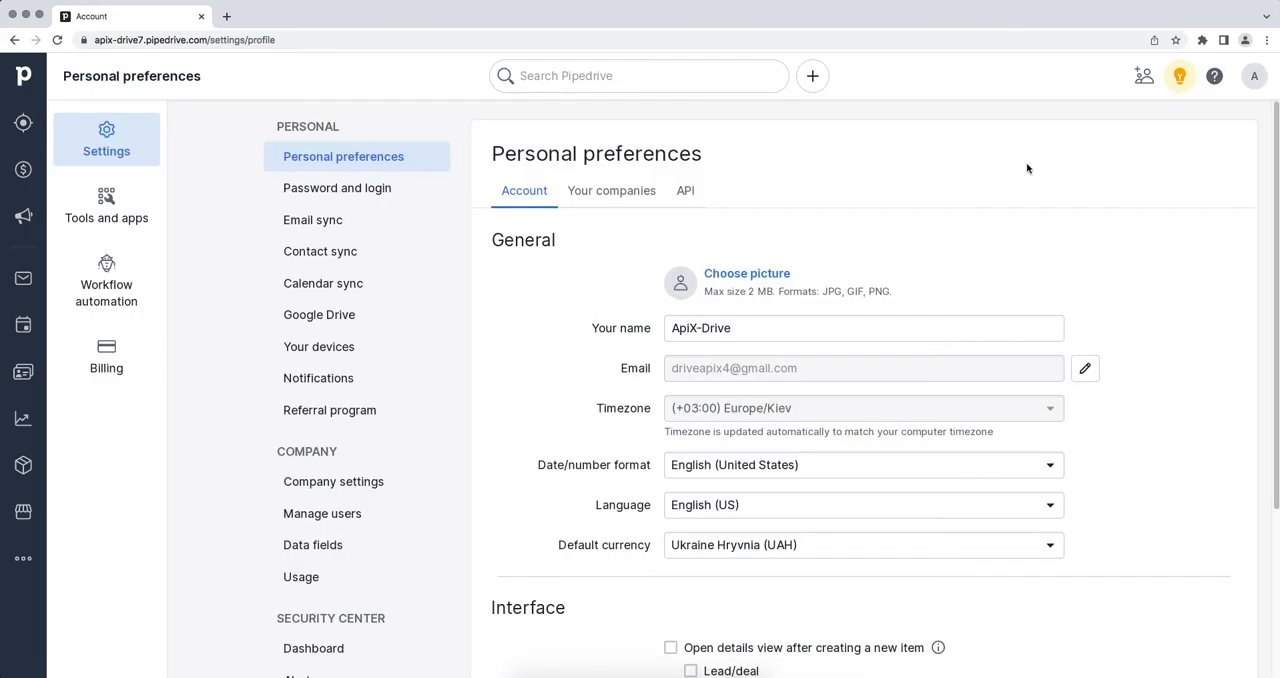
{"action": "left_click", "coordinate": [688, 194]}
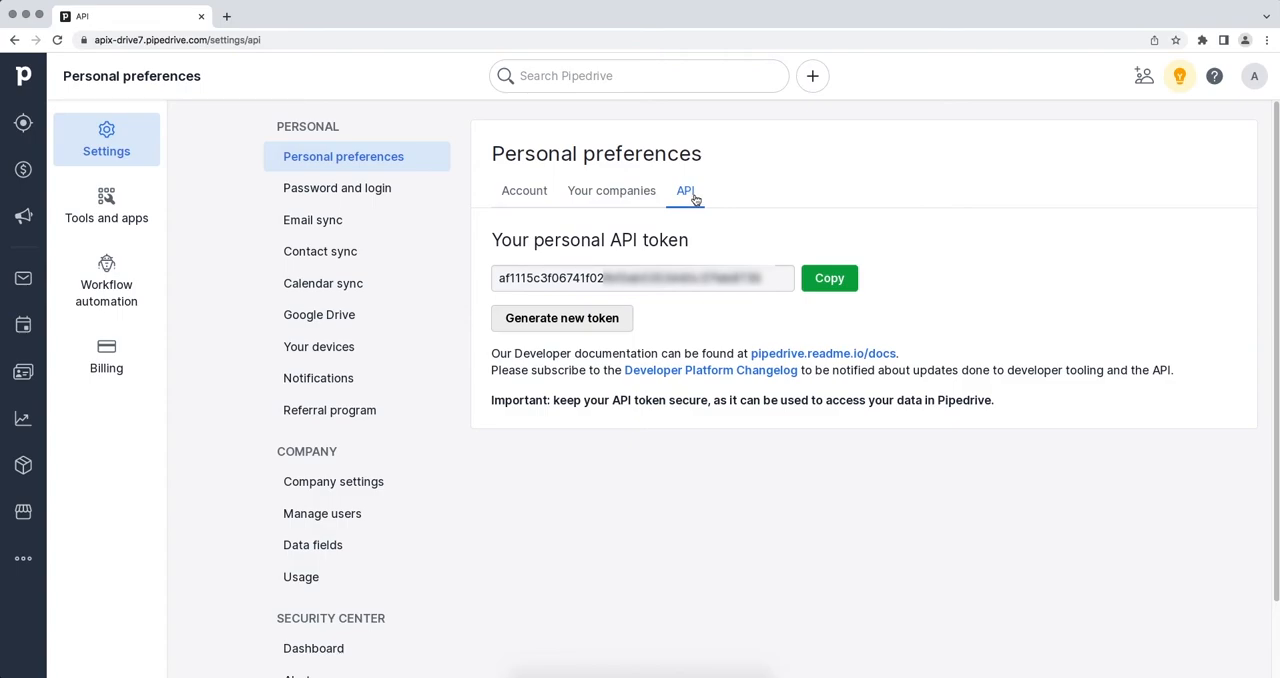
{"action": "left_click_drag", "start_coordinate": [776, 278], "coordinate": [493, 278]}
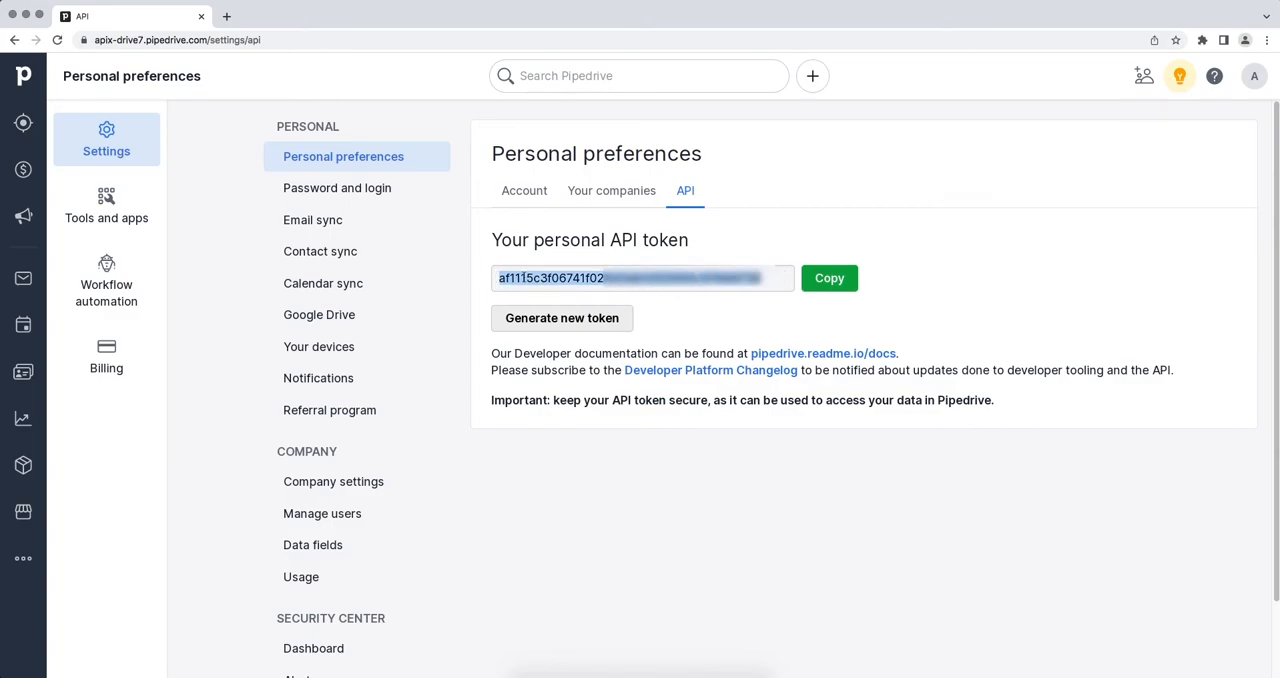
{"action": "right_click", "coordinate": [523, 274]}
{"action": "left_click", "coordinate": [545, 289]}
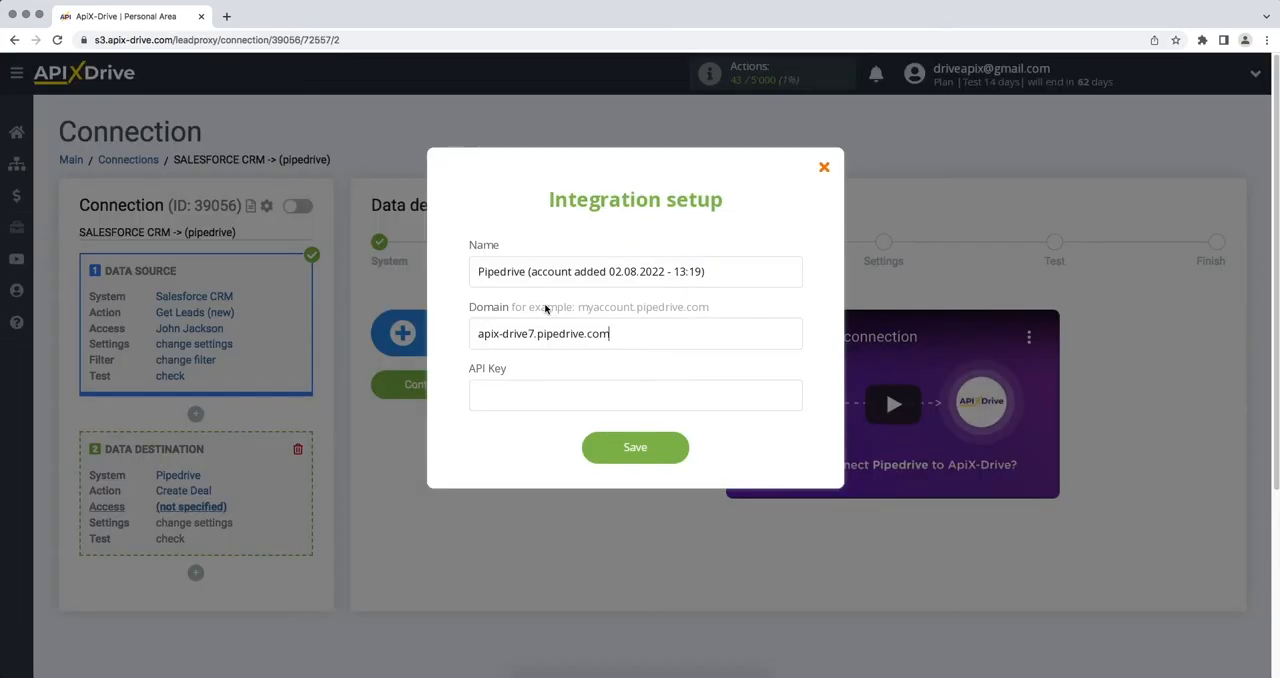
Step: Paste the copied token as the API key in the Pipedrive integration setup and save the account connection
{"action": "right_click", "coordinate": [534, 391]}
{"action": "left_click", "coordinate": [556, 471]}
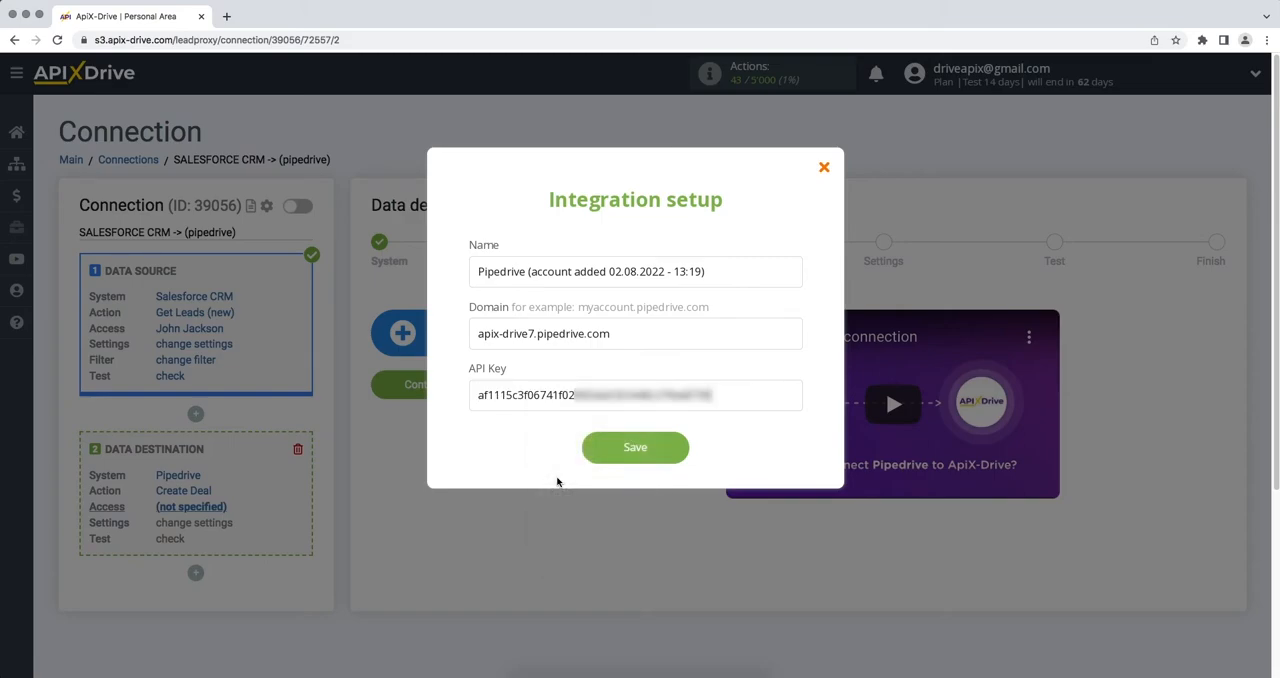
{"action": "left_click", "coordinate": [594, 454]}
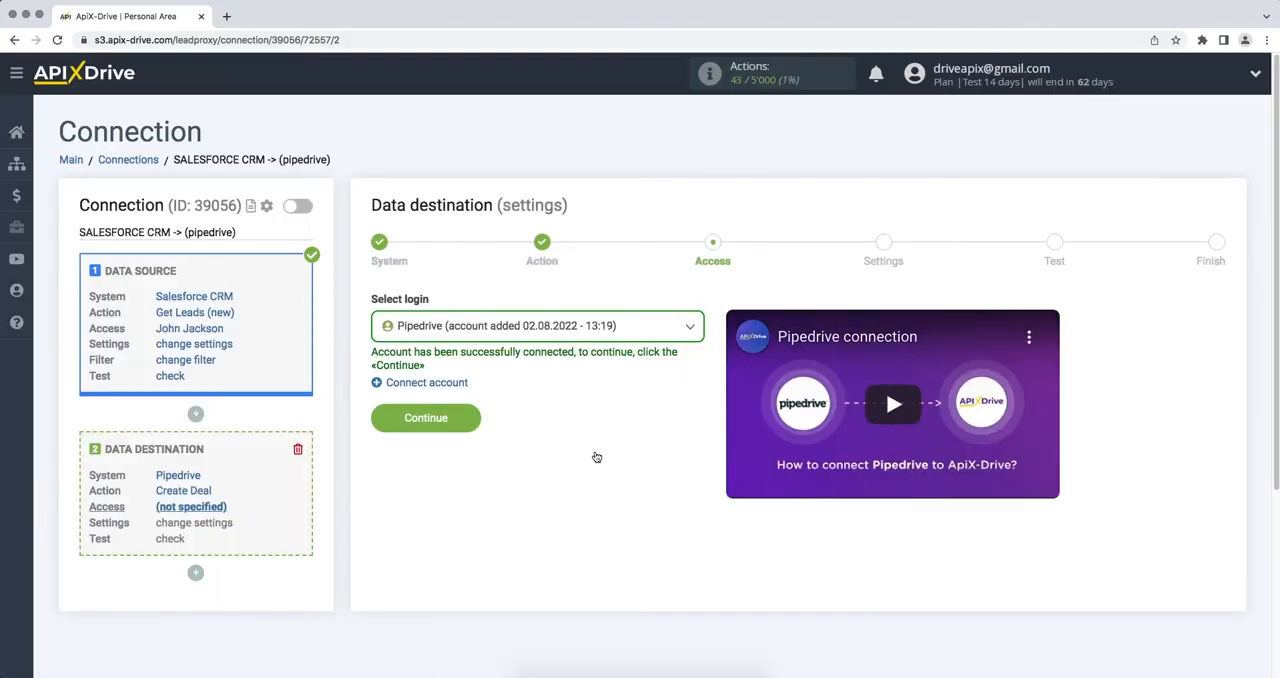
Step: Choose the newly connected Pipedrive account as the destination login and continue to the settings stage
{"action": "left_click", "coordinate": [592, 328]}
{"action": "left_click", "coordinate": [588, 436]}
{"action": "left_click", "coordinate": [383, 424]}
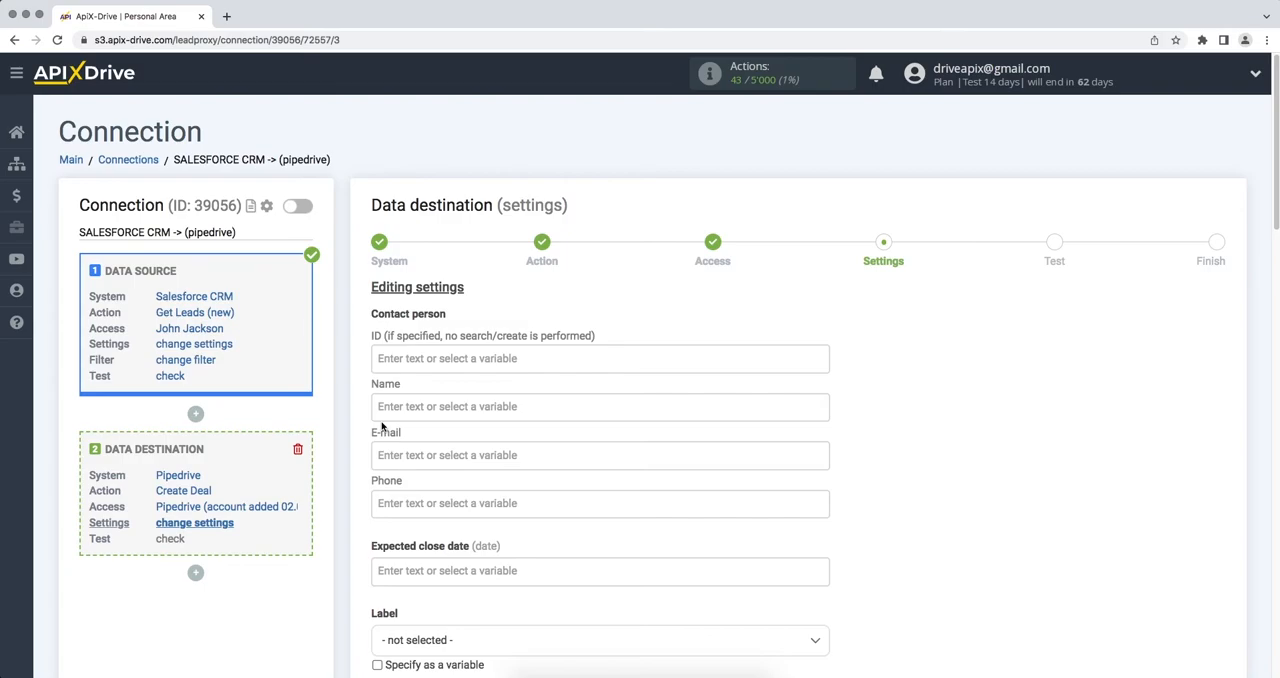
Step: Fill the contact person's Name, E-mail and Phone with the Salesforce CRM variables Full Name, Email and Phone
{"action": "left_click", "coordinate": [383, 410]}
{"action": "left_click_drag", "start_coordinate": [821, 304], "coordinate": [826, 395]}
{"action": "left_click", "coordinate": [549, 424]}
{"action": "left_click", "coordinate": [480, 220]}
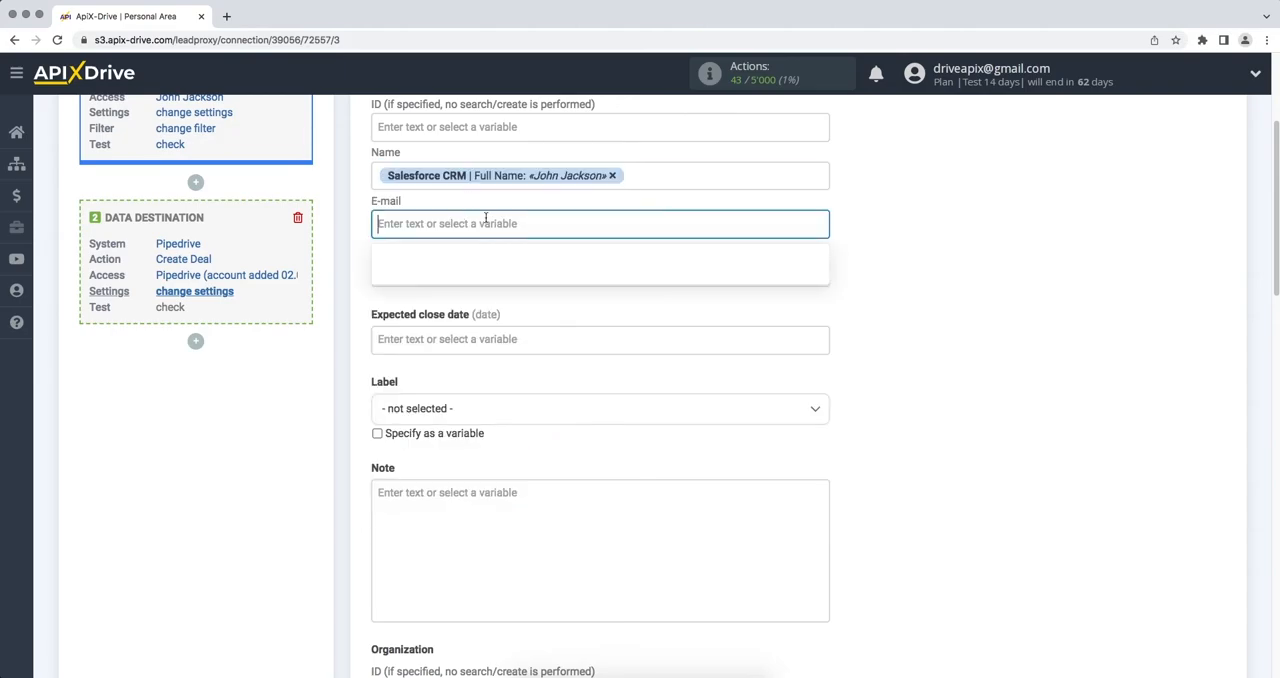
{"action": "left_click_drag", "start_coordinate": [823, 296], "coordinate": [818, 388]}
{"action": "left_click", "coordinate": [580, 404]}
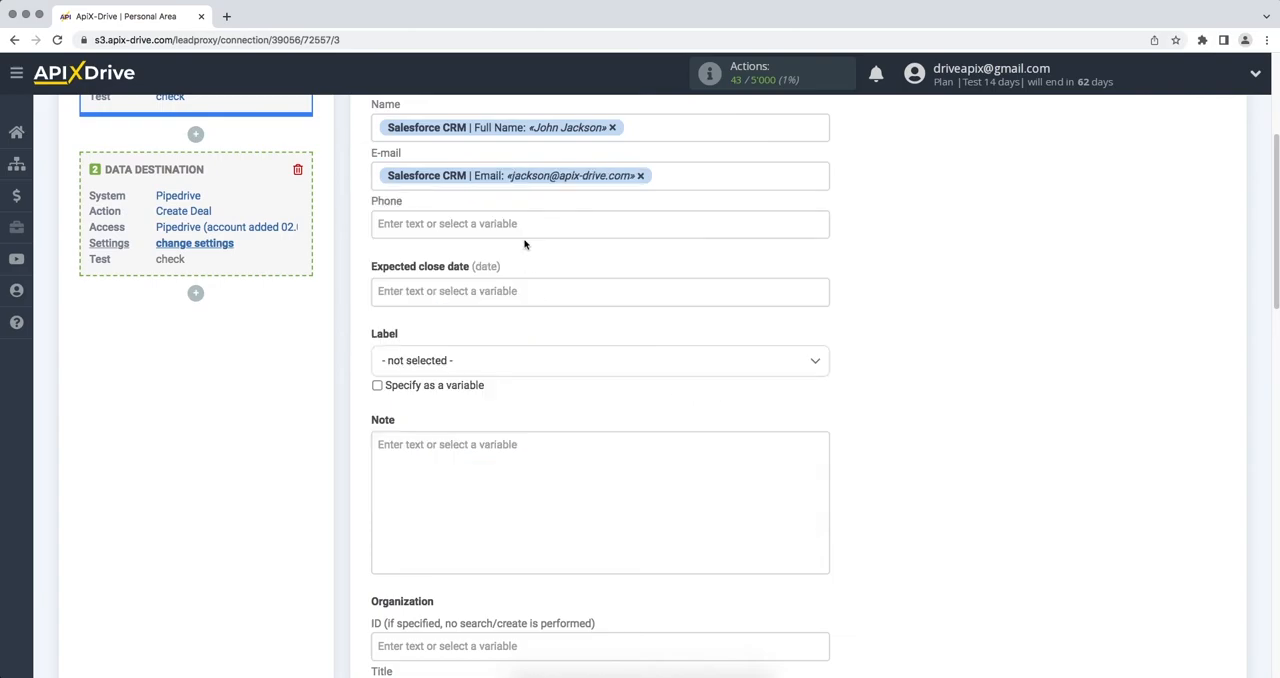
{"action": "left_click", "coordinate": [524, 226]}
{"action": "left_click_drag", "start_coordinate": [820, 300], "coordinate": [818, 468]}
{"action": "left_click", "coordinate": [538, 372]}
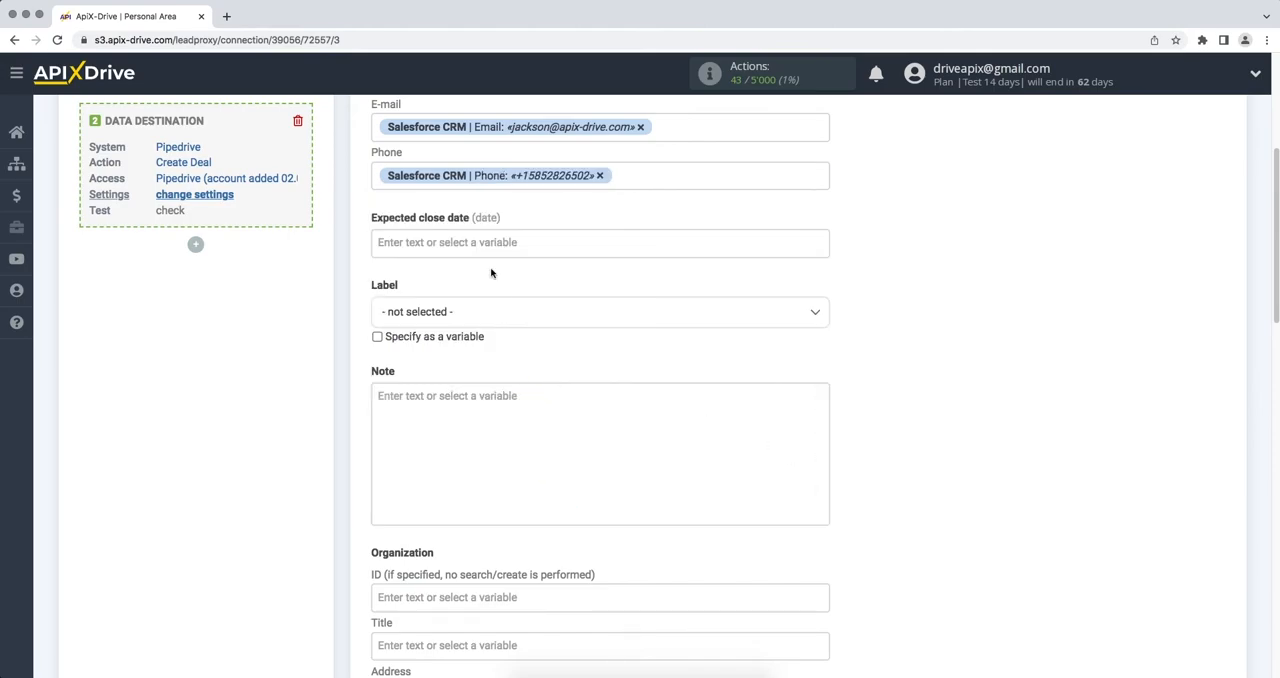
Step: Assign the Salesforce date variable holding 02.08.2022 12:28 to Expected close date and the Company variable to the organization's Title
{"action": "left_click", "coordinate": [491, 280]}
{"action": "left_click_drag", "start_coordinate": [820, 290], "coordinate": [812, 357]}
{"action": "left_click", "coordinate": [563, 370]}
{"action": "scroll", "coordinate": [563, 366], "scroll_direction": "down", "scroll_amount": 2}
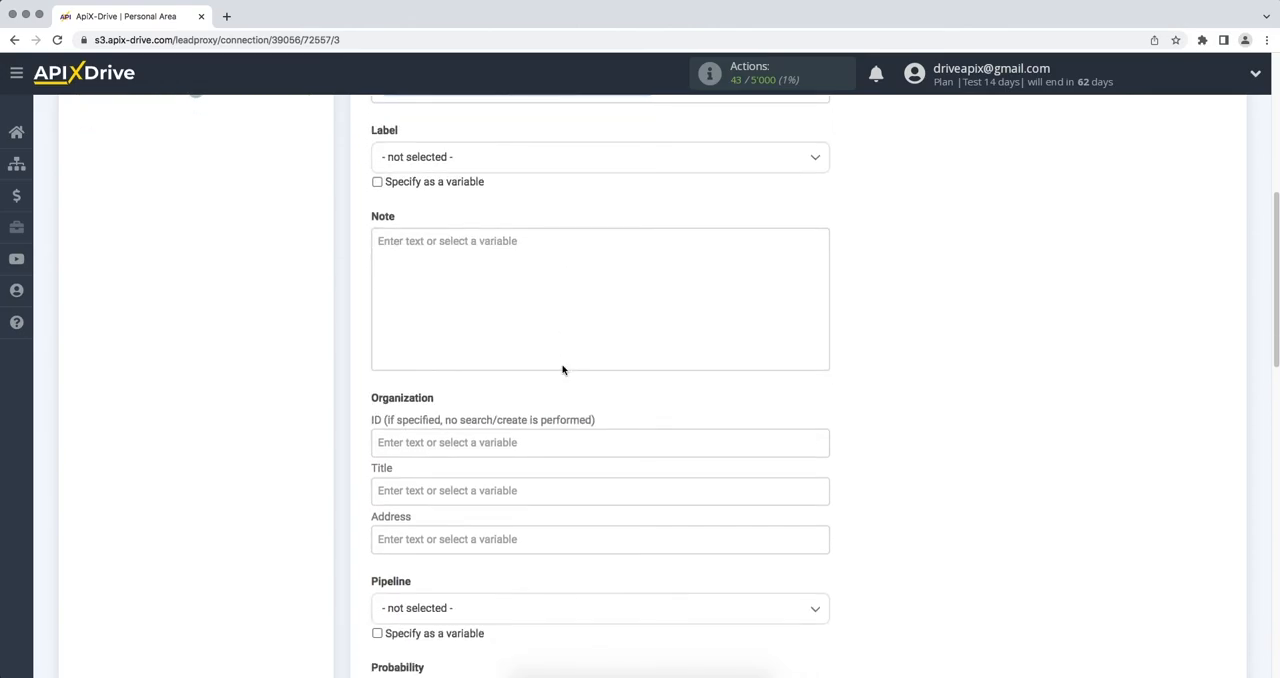
{"action": "left_click", "coordinate": [480, 463]}
{"action": "left_click_drag", "start_coordinate": [821, 303], "coordinate": [820, 332]}
{"action": "left_click", "coordinate": [521, 343]}
{"action": "scroll", "coordinate": [521, 348], "scroll_direction": "down", "scroll_amount": 1}
Step: Fill the product's Title, Quantity and Price with the Salesforce variables Description, Number of Locations and Annual Revenue
{"action": "left_click", "coordinate": [460, 412]}
{"action": "left_click_drag", "start_coordinate": [822, 296], "coordinate": [823, 378]}
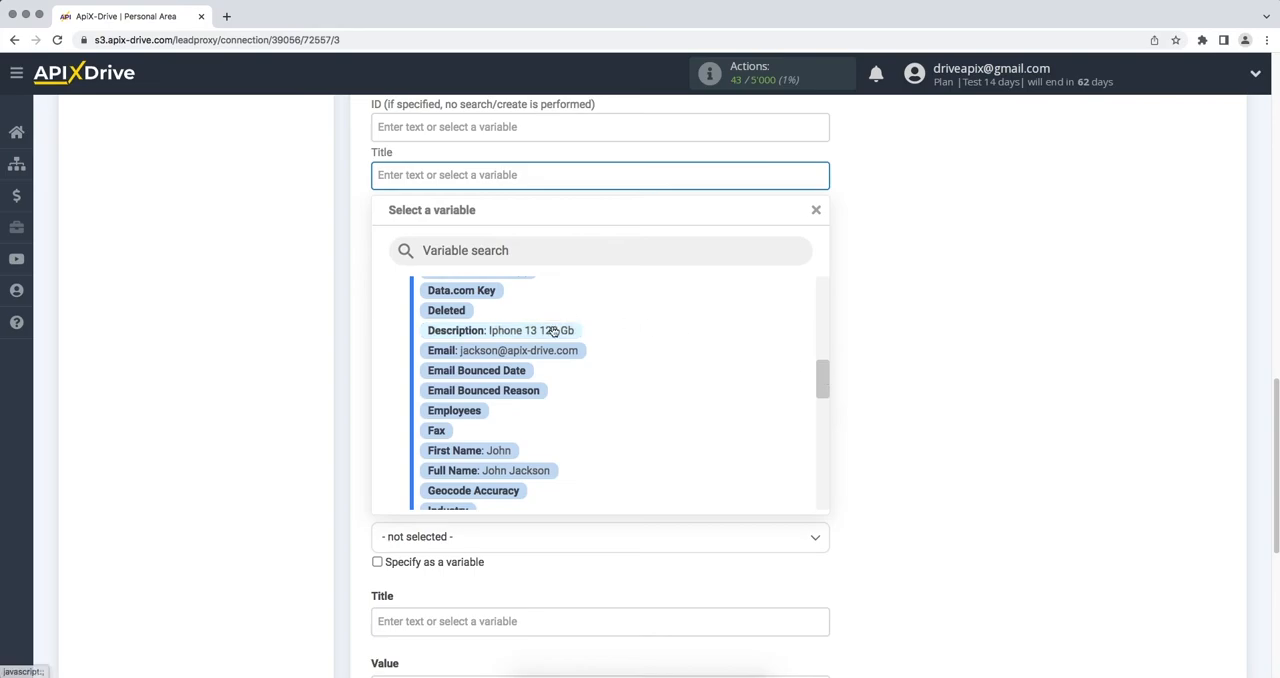
{"action": "left_click", "coordinate": [514, 330]}
{"action": "left_click", "coordinate": [500, 250]}
{"action": "scroll", "coordinate": [500, 277], "scroll_direction": "down", "scroll_amount": 1}
{"action": "left_click_drag", "start_coordinate": [822, 305], "coordinate": [821, 440]}
{"action": "left_click", "coordinate": [543, 429]}
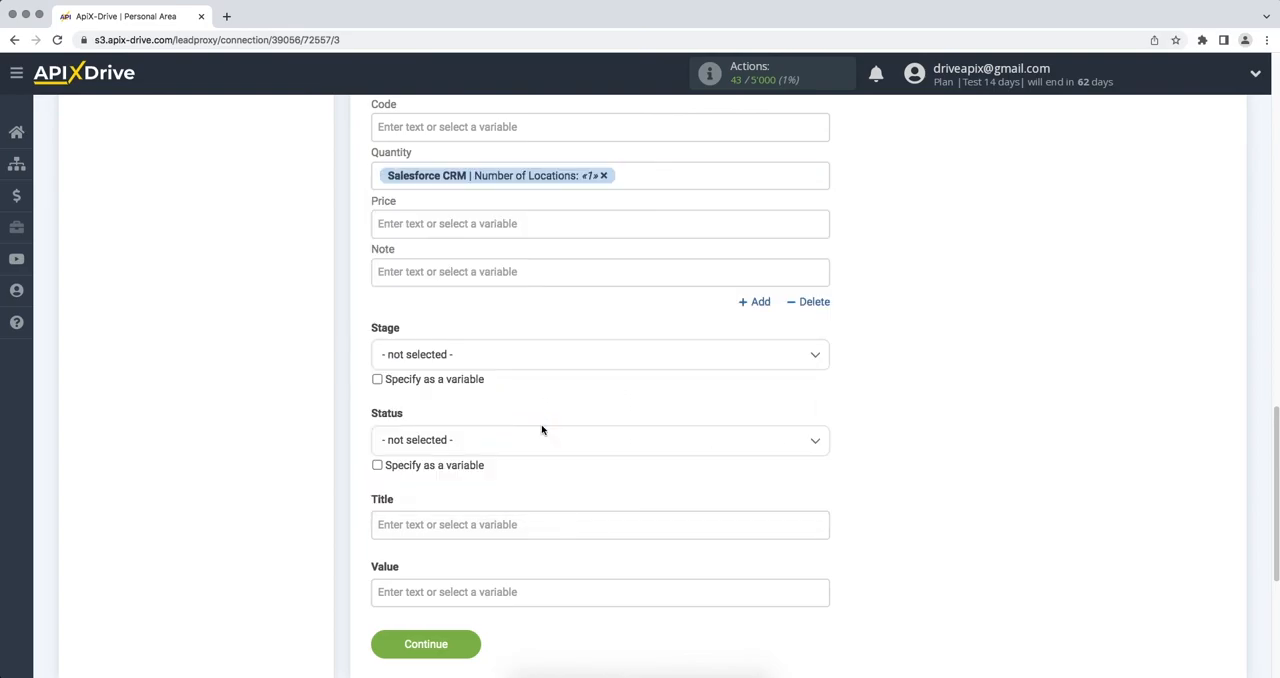
{"action": "left_click", "coordinate": [502, 226]}
{"action": "scroll", "coordinate": [812, 323], "scroll_direction": "down", "scroll_amount": 2}
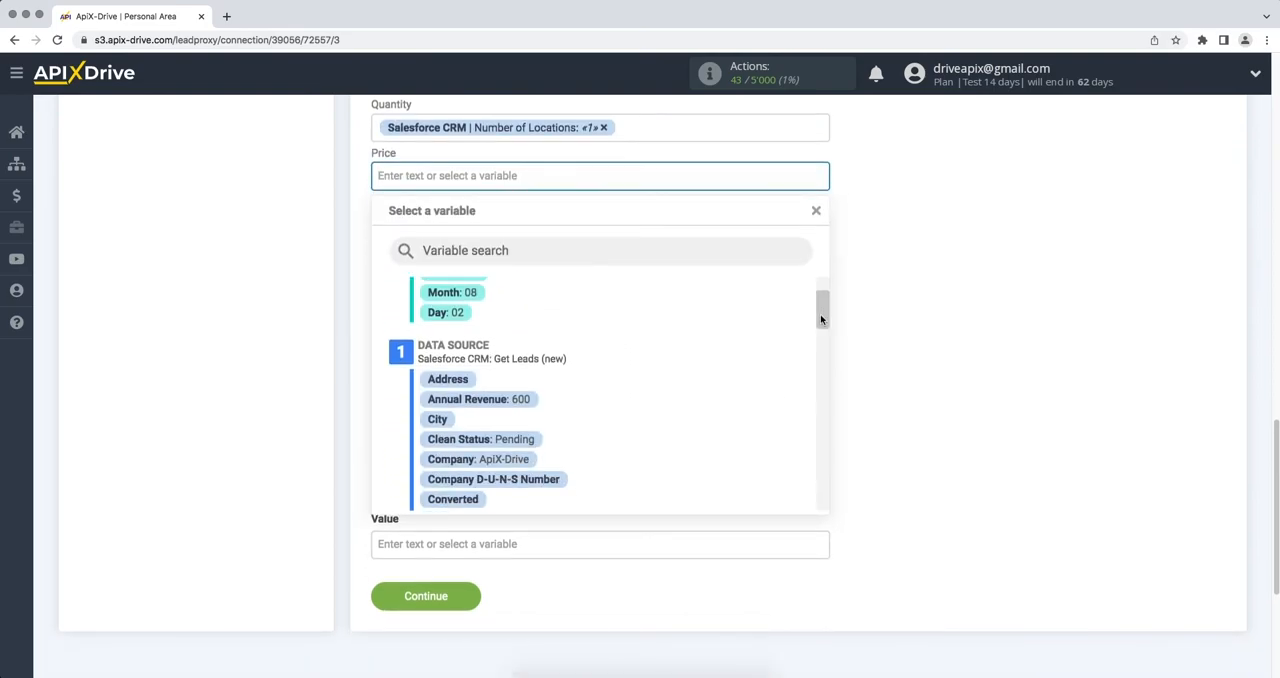
{"action": "left_click", "coordinate": [465, 398]}
Step: Set the deal's Value to Annual Revenue and its Title to "New lead from Salesforce CRM" plus the First Name variable, and continue
{"action": "left_click", "coordinate": [440, 543]}
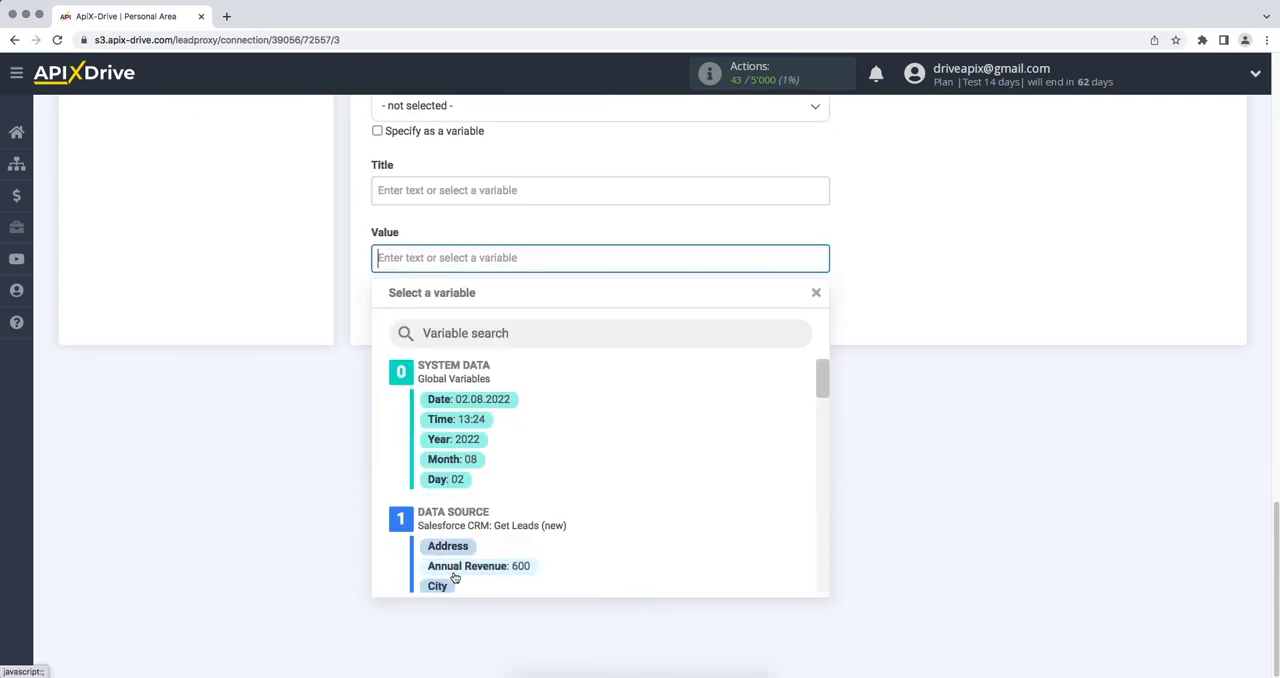
{"action": "left_click", "coordinate": [450, 564]}
{"action": "left_click", "coordinate": [434, 192]}
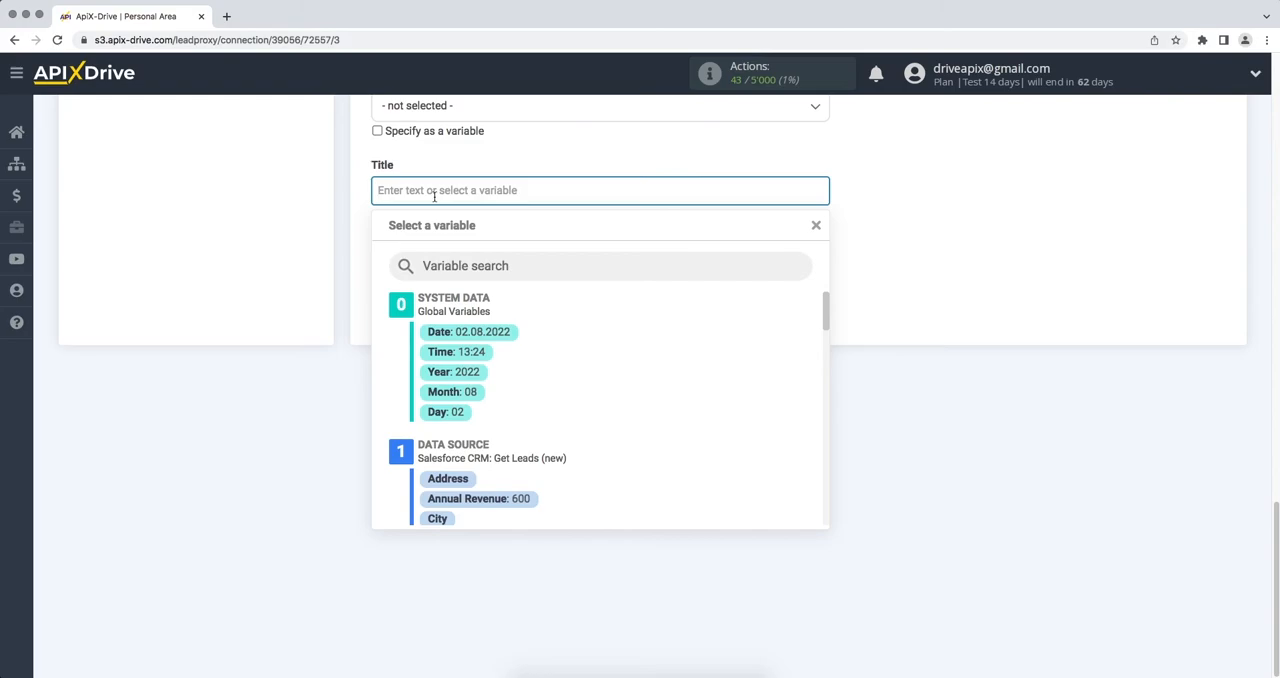
{"action": "type", "text": "New lead "}
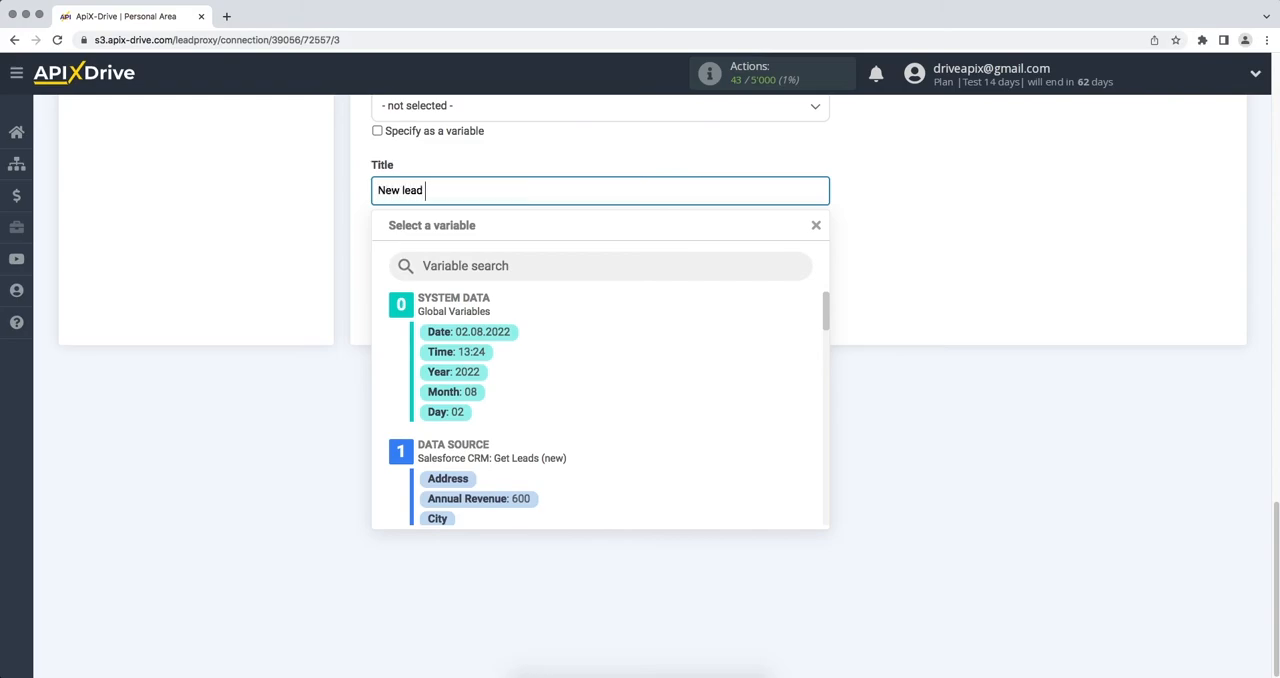
{"action": "type", "text": "from Salesforce CRM"}
{"action": "left_click_drag", "start_coordinate": [822, 314], "coordinate": [822, 395]}
{"action": "left_click", "coordinate": [473, 494]}
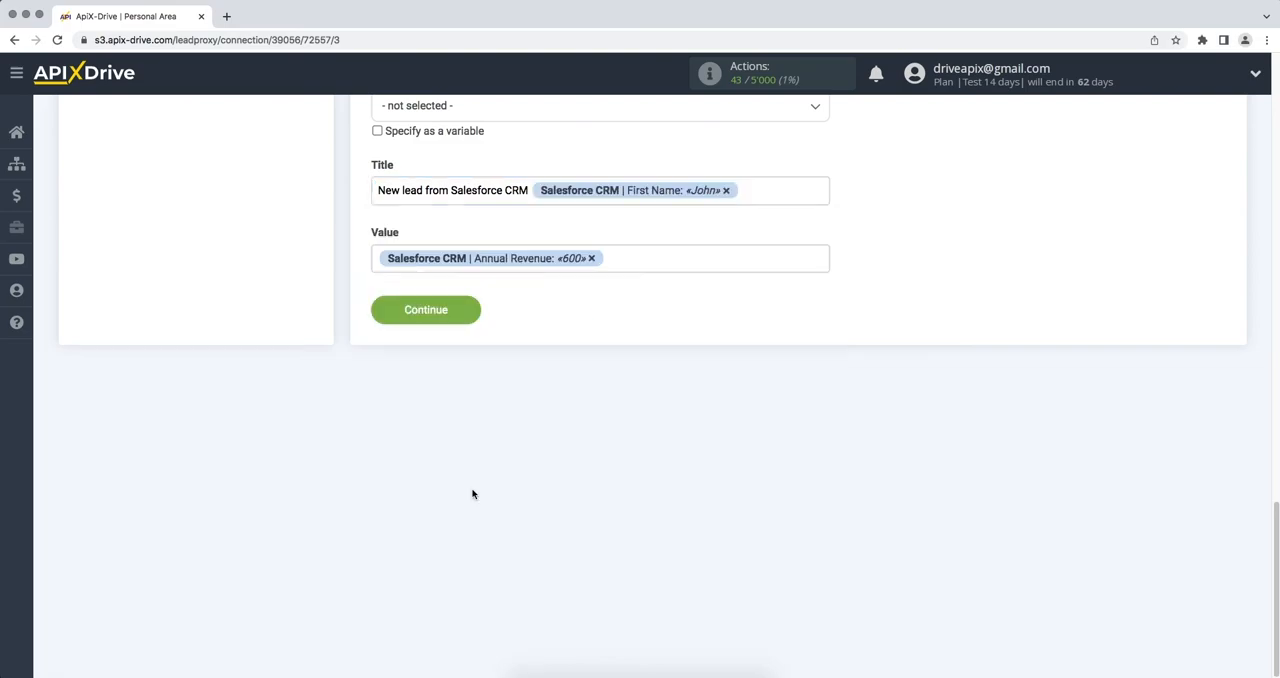
{"action": "left_click", "coordinate": [378, 319]}
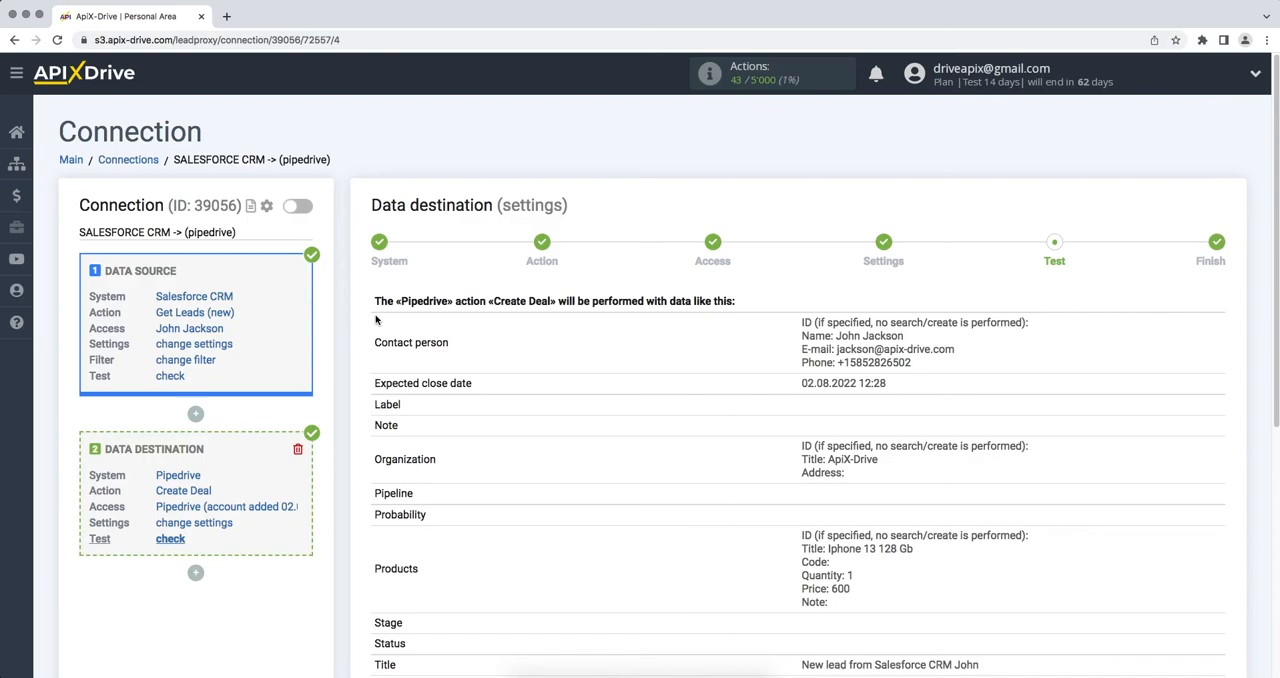
Step: Send the test data to Pipedrive and open the resulting deal in Pipedrive to check it
{"action": "scroll", "coordinate": [376, 319], "scroll_direction": "down", "scroll_amount": 4}
{"action": "left_click", "coordinate": [510, 522]}
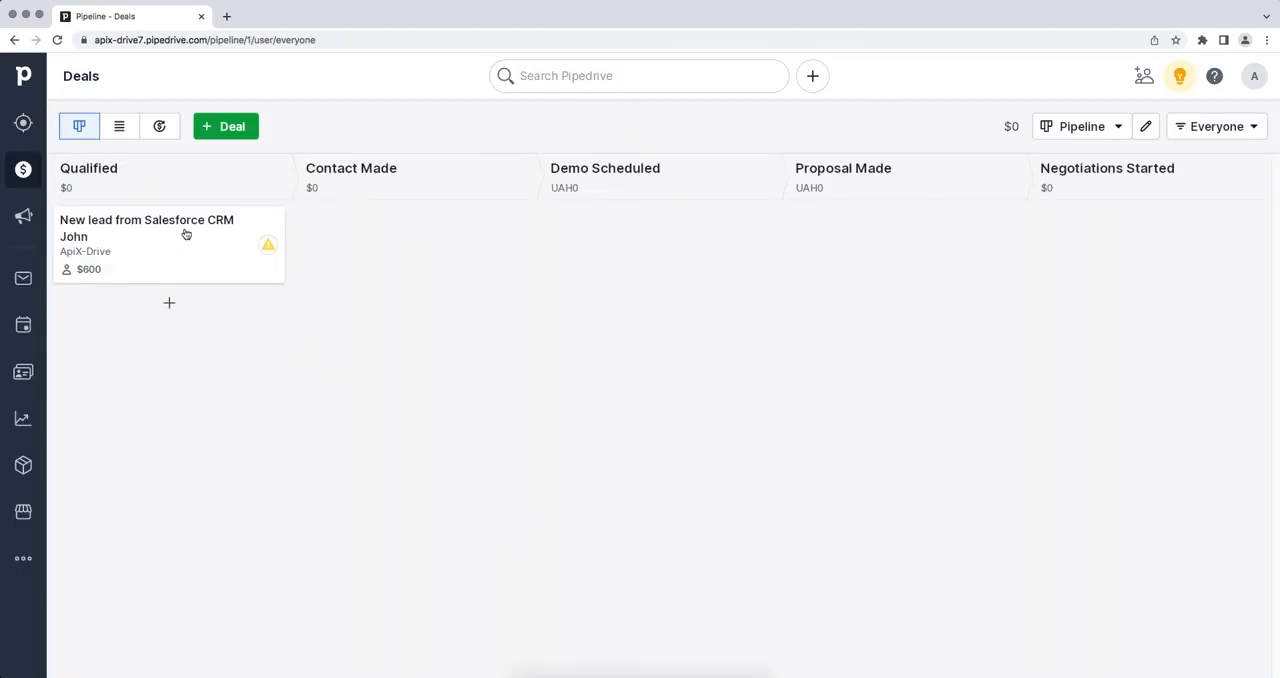
{"action": "left_click", "coordinate": [186, 234]}
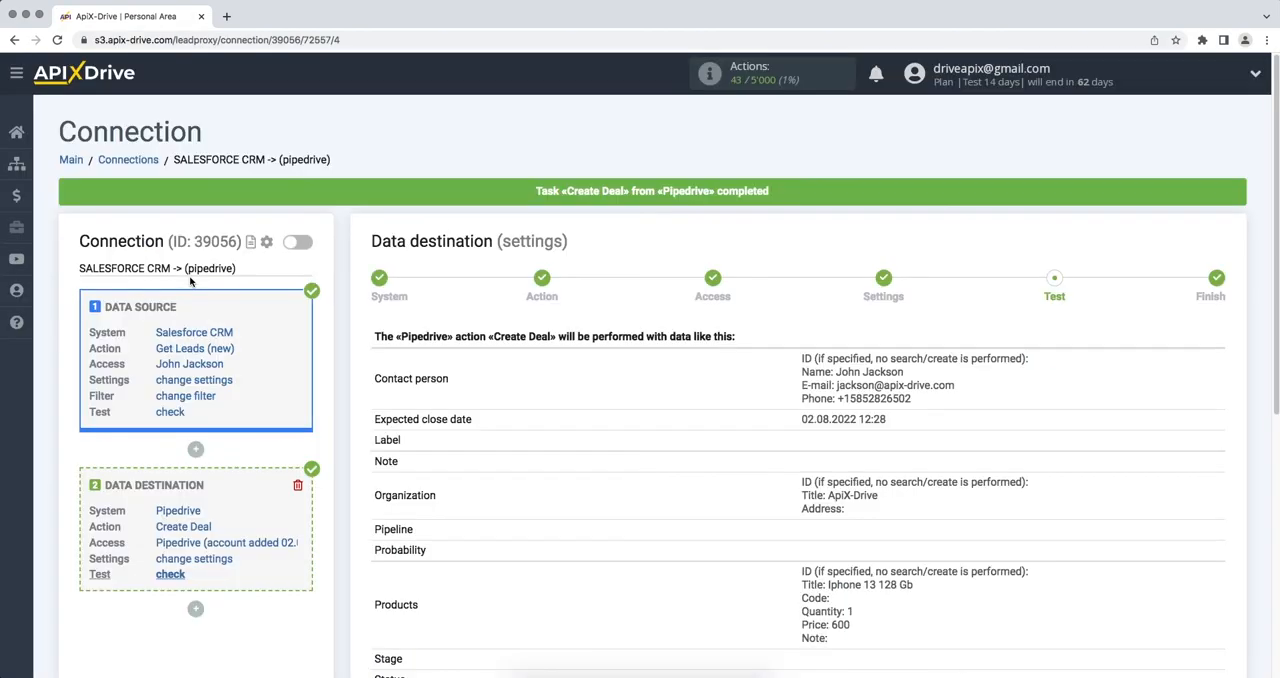
Step: Return to ApiX-Drive, complete the data destination setup and enable automatic updates for the connection
{"action": "scroll", "coordinate": [229, 280], "scroll_direction": "down", "scroll_amount": 3}
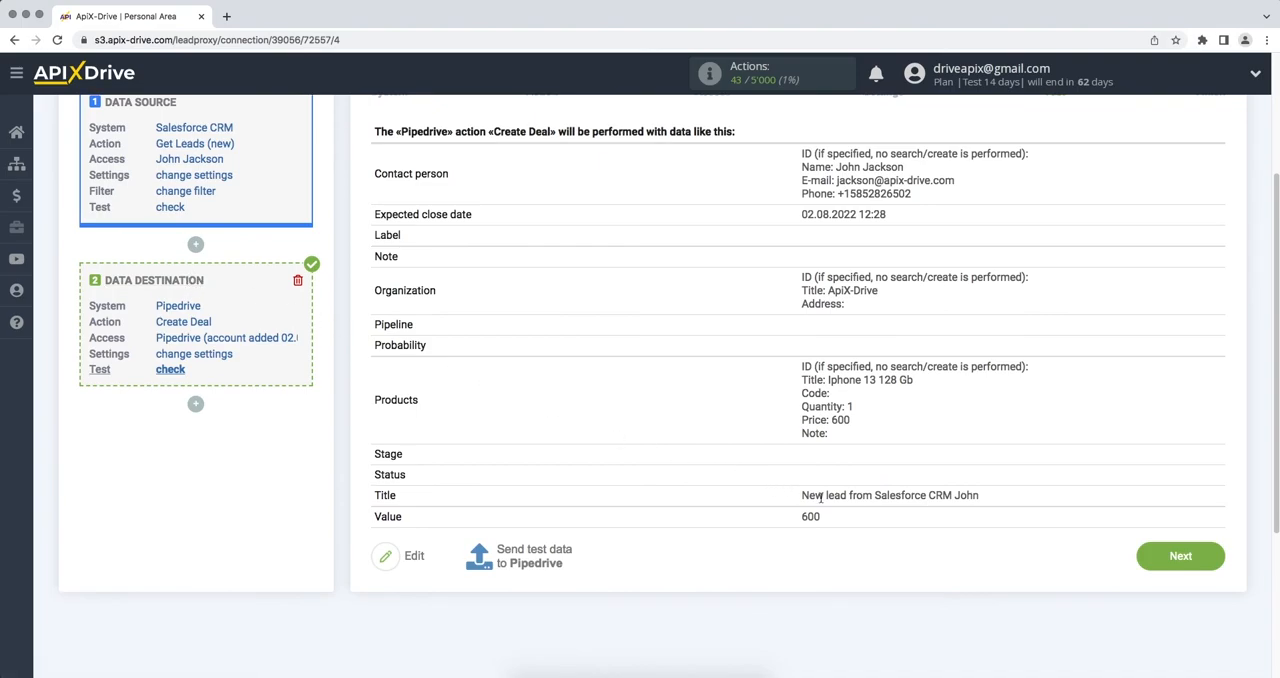
{"action": "left_click", "coordinate": [1146, 560]}
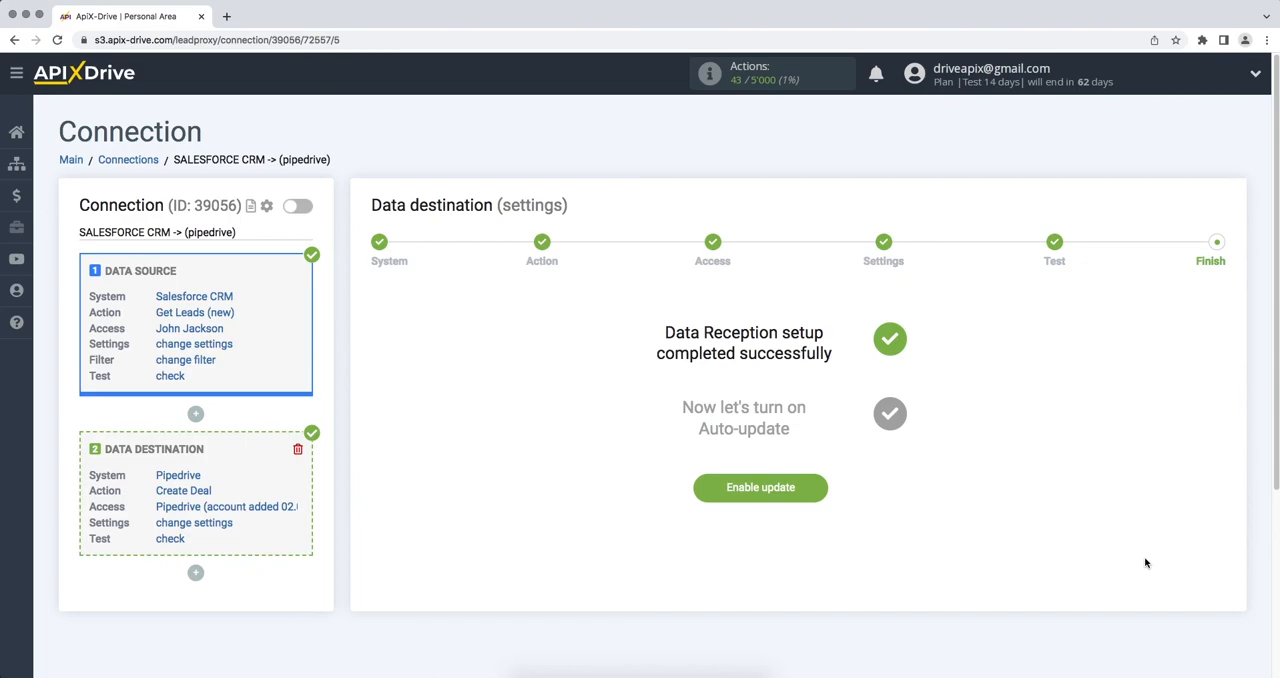
{"action": "left_click", "coordinate": [713, 482]}
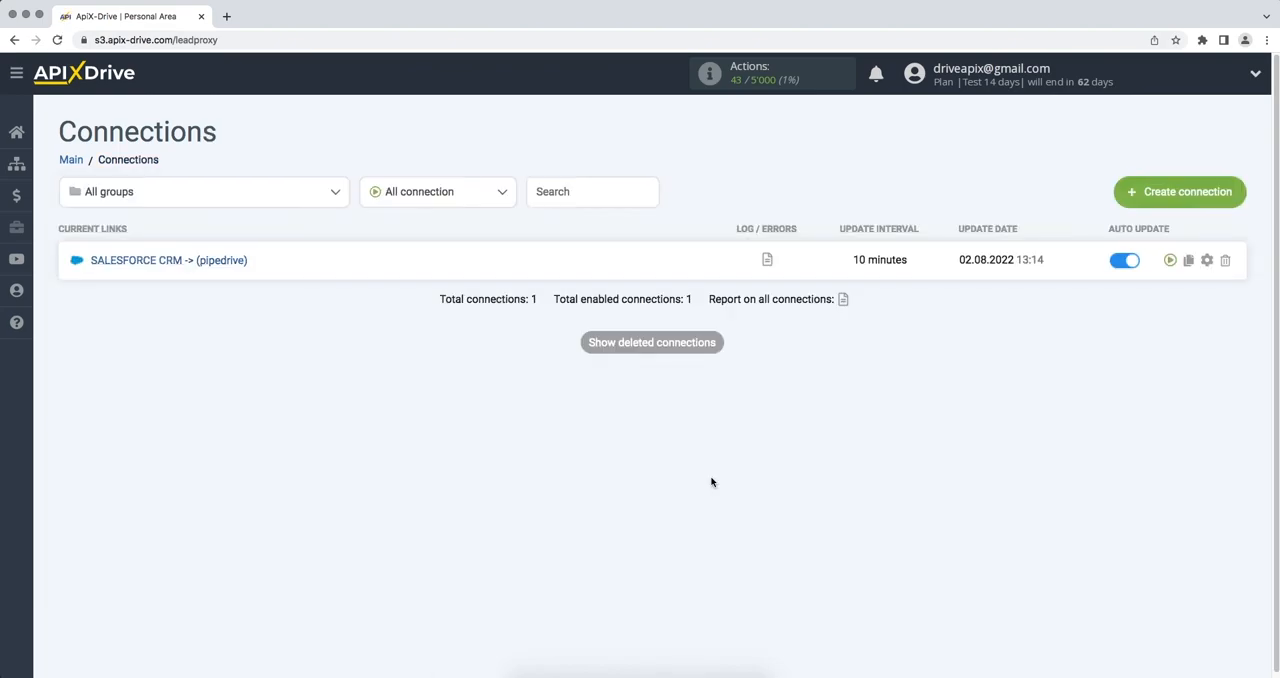
Step: Set the update interval of the SALESFORCE CRM -> (pipedrive) connection to 5 minutes and save it
{"action": "left_click", "coordinate": [1207, 261]}
{"action": "left_click", "coordinate": [772, 381]}
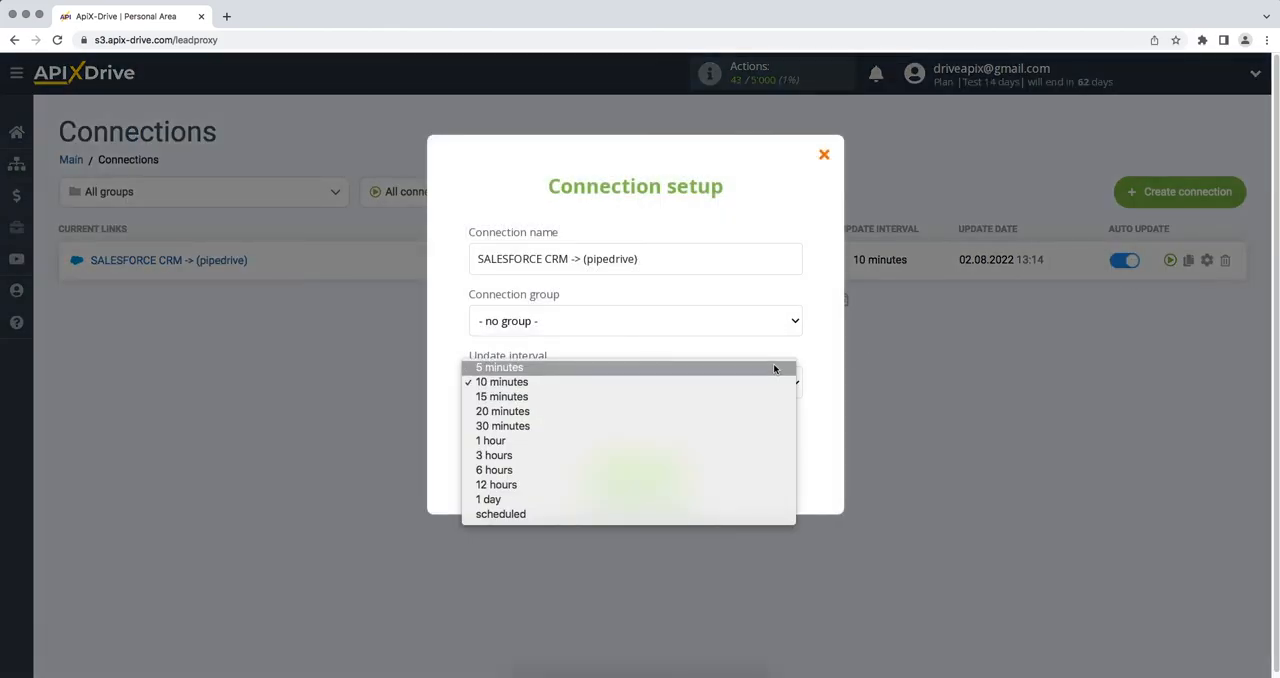
{"action": "left_click", "coordinate": [774, 369]}
{"action": "left_click", "coordinate": [590, 473]}
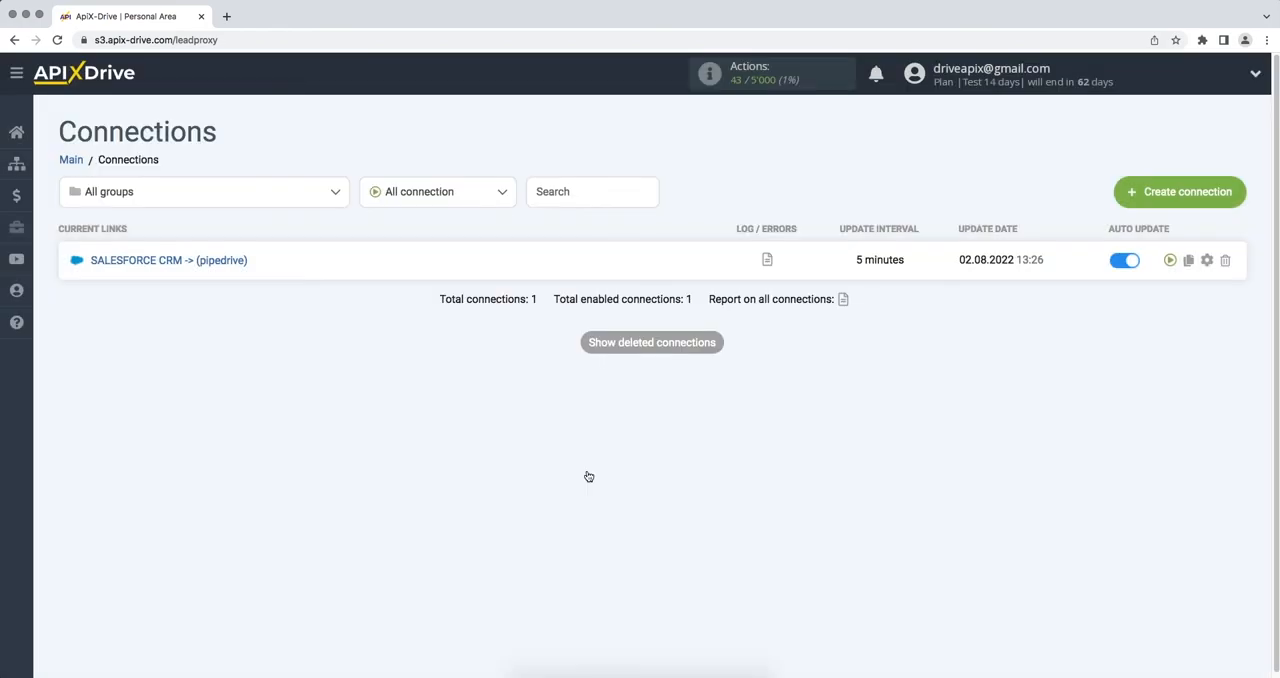